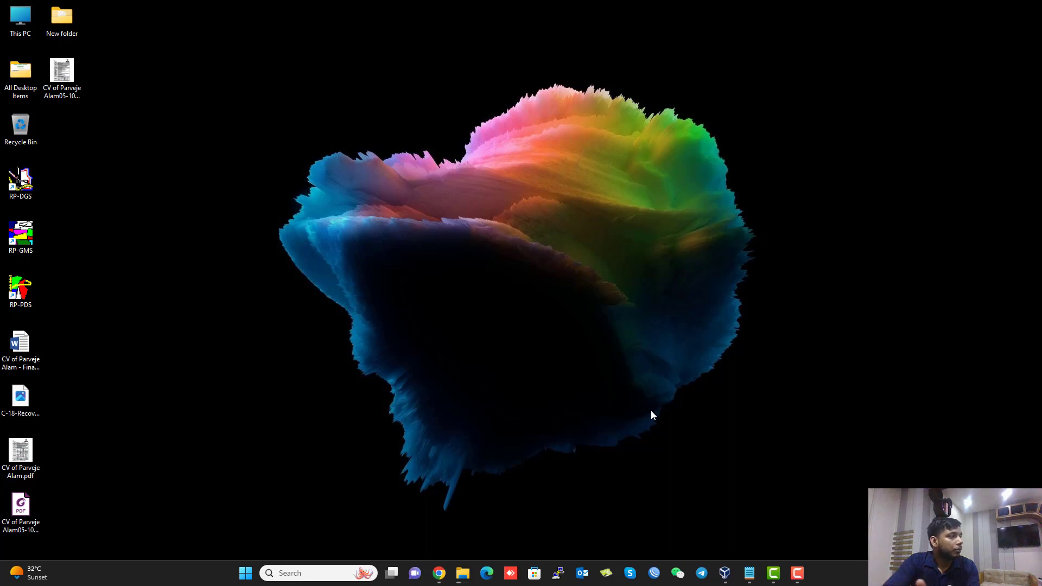
Switch to Oracle VM VirtualBox, start the Windows virtual machine and maximize its window
left_click(725, 574)
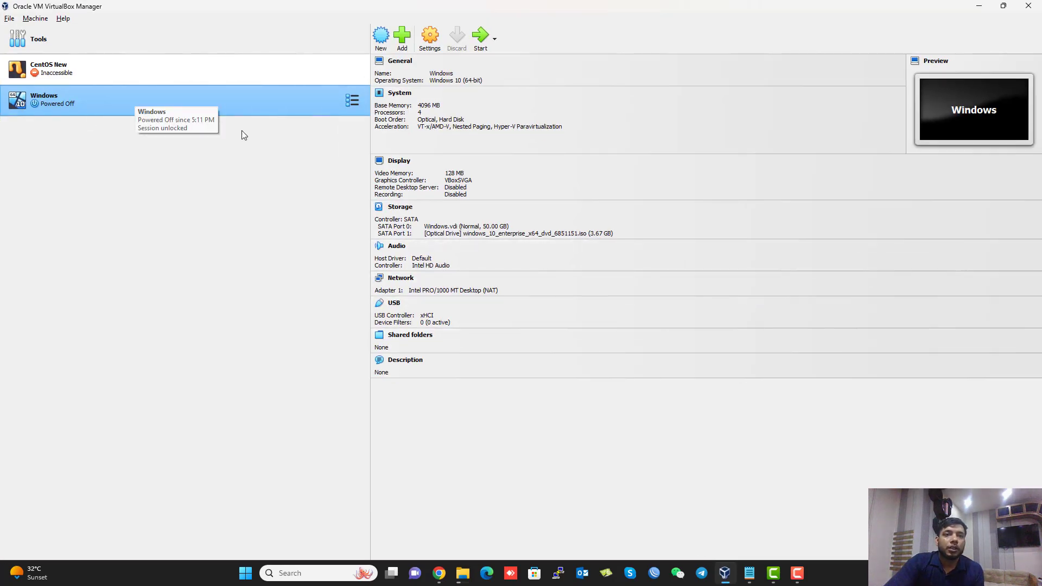
left_click(430, 37)
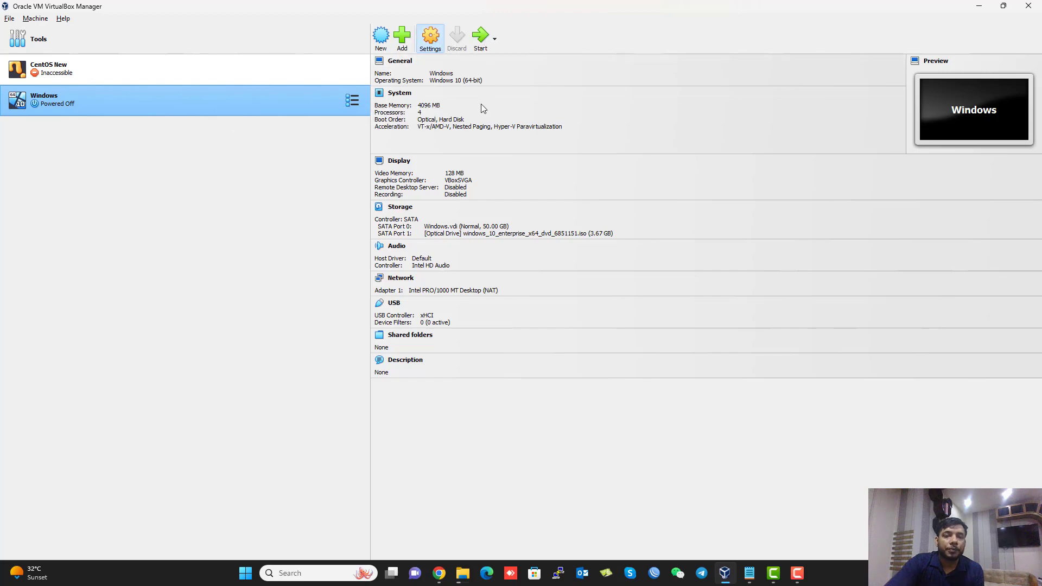
left_click(678, 154)
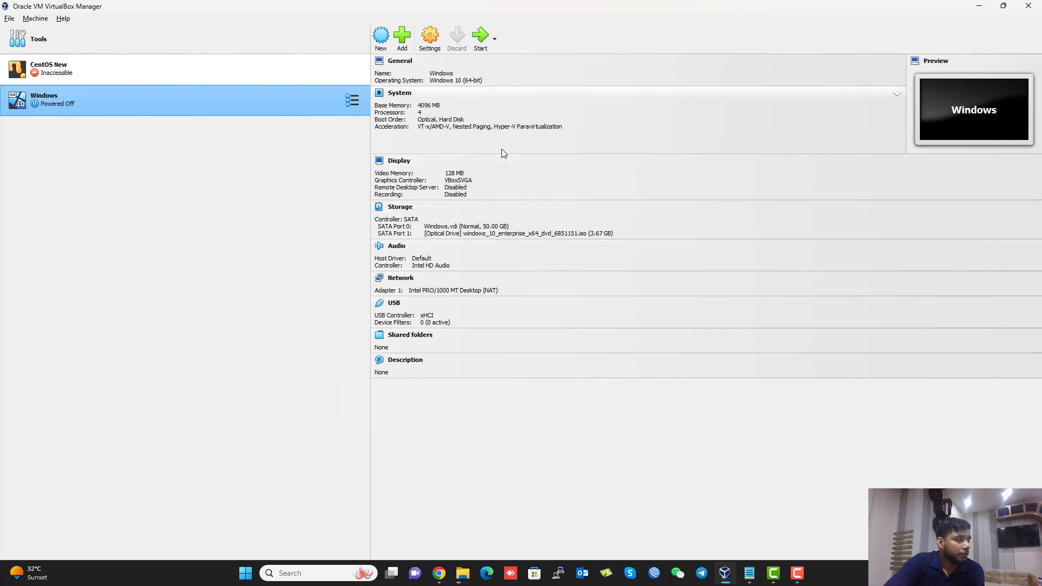
left_click(481, 37)
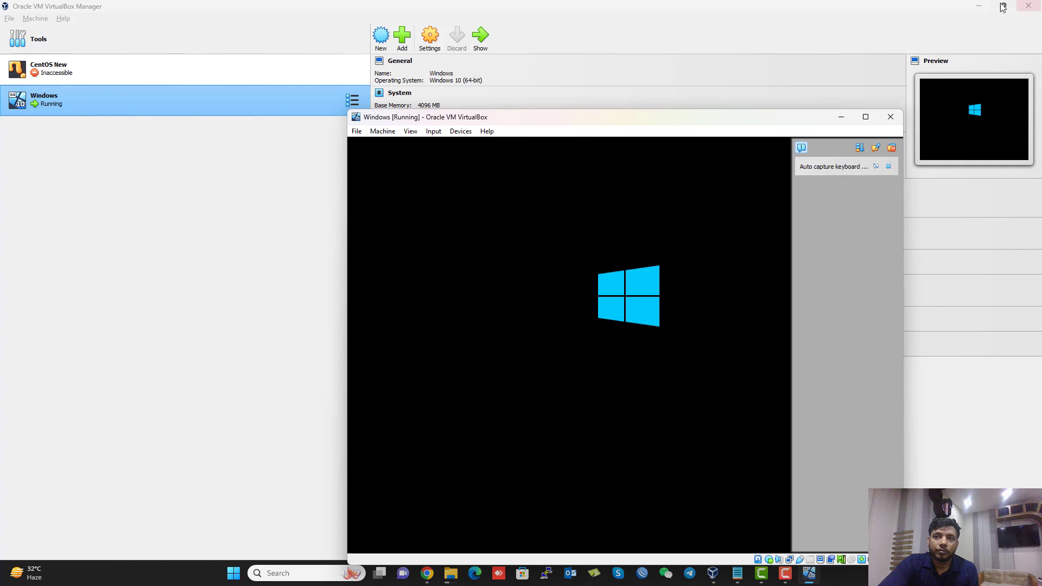
left_click(1004, 7)
left_click(866, 117)
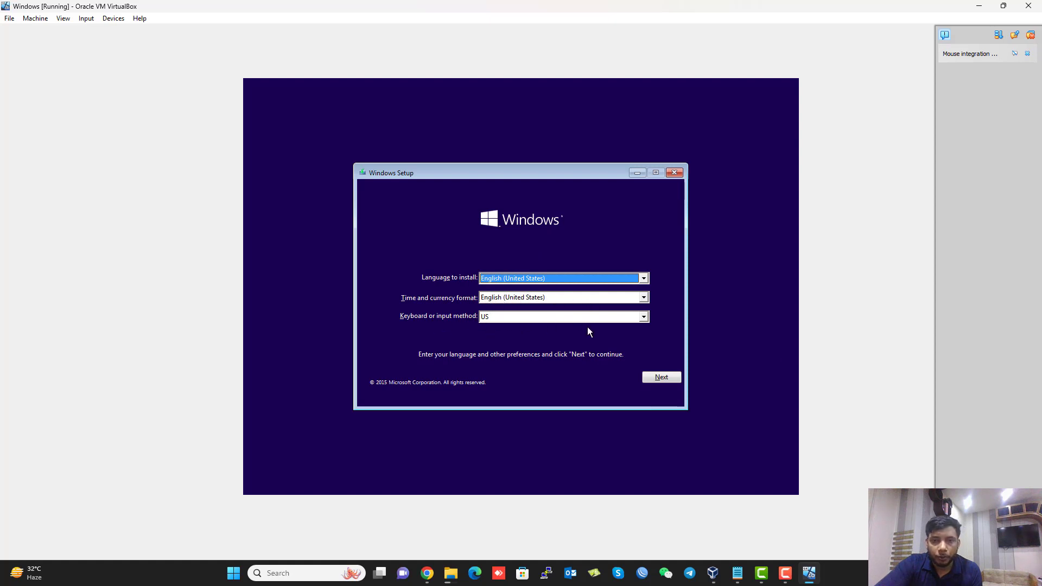
Begin the Windows installation with the English (United States) language and US keyboard, and accept the license terms
left_click(660, 379)
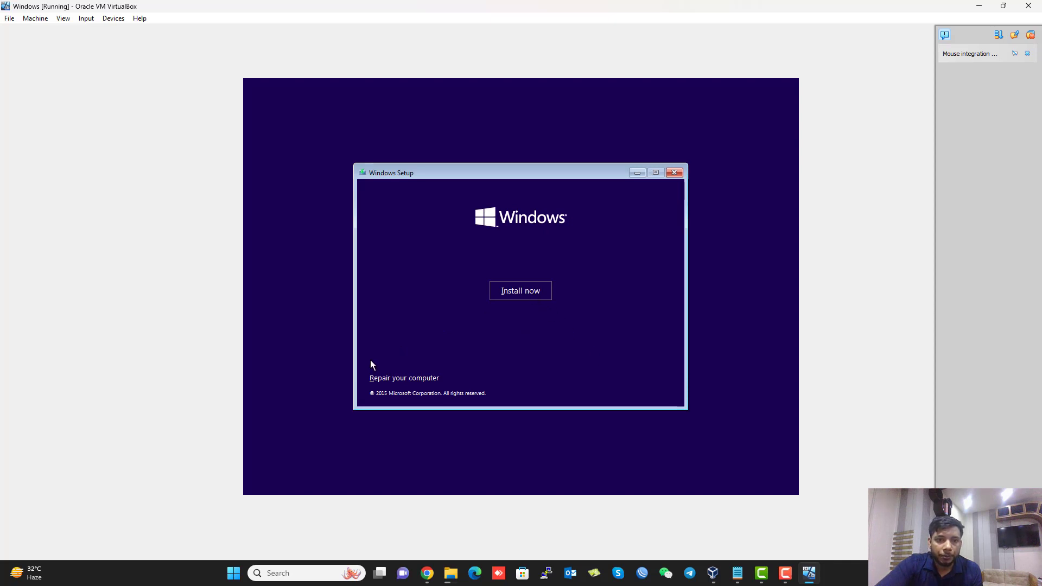
left_click(518, 291)
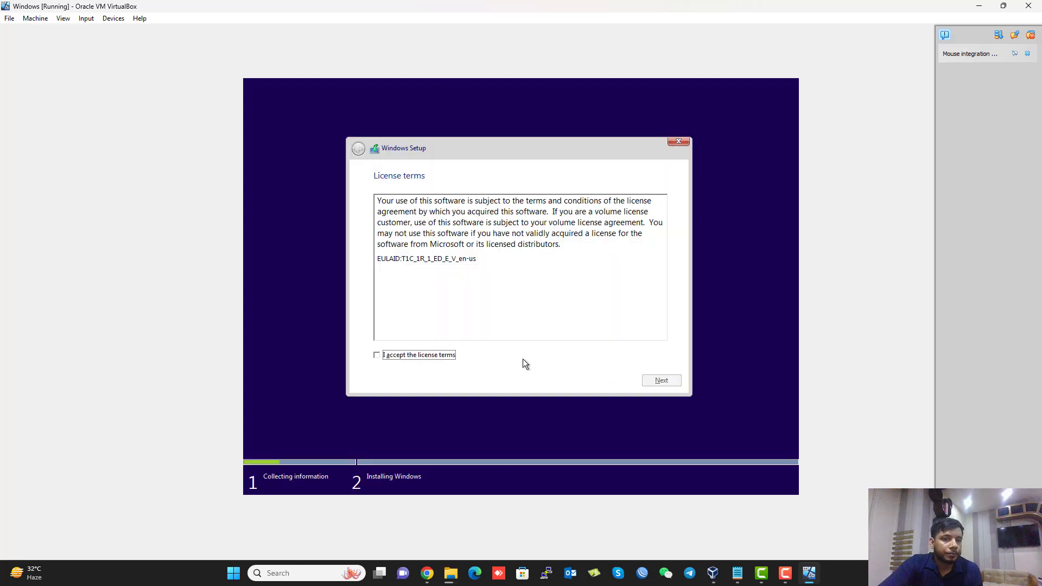
left_click(438, 360)
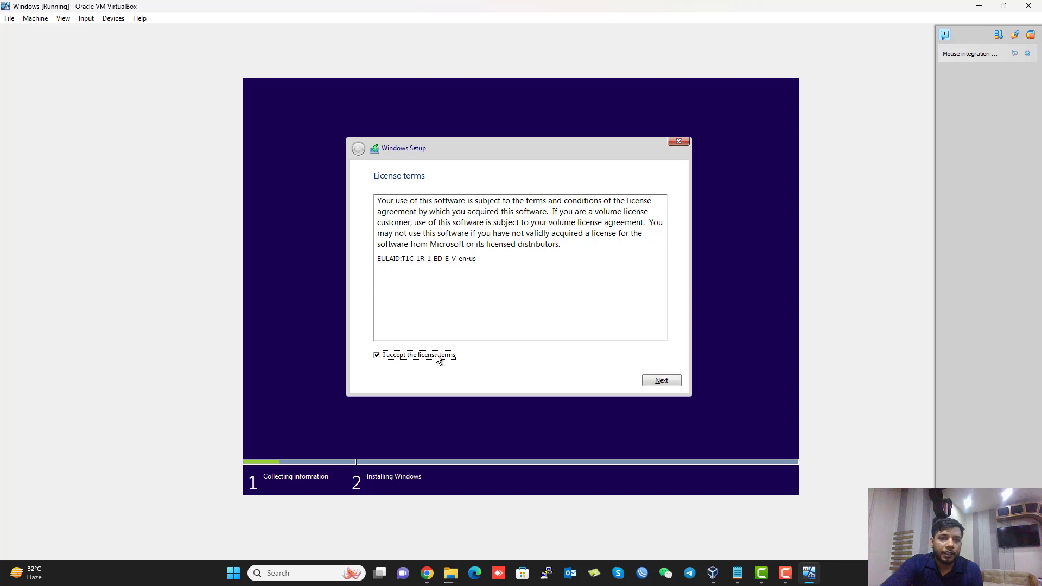
left_click(671, 382)
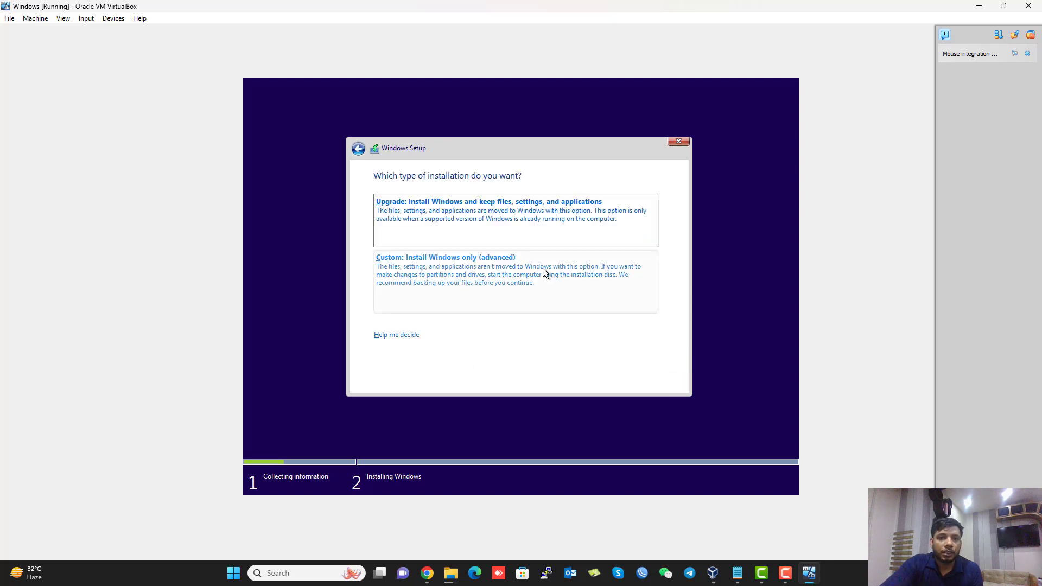
Choose the custom Windows-only installation and create a 45200 MB partition on Drive 0, allowing additional system partitions
left_click(490, 286)
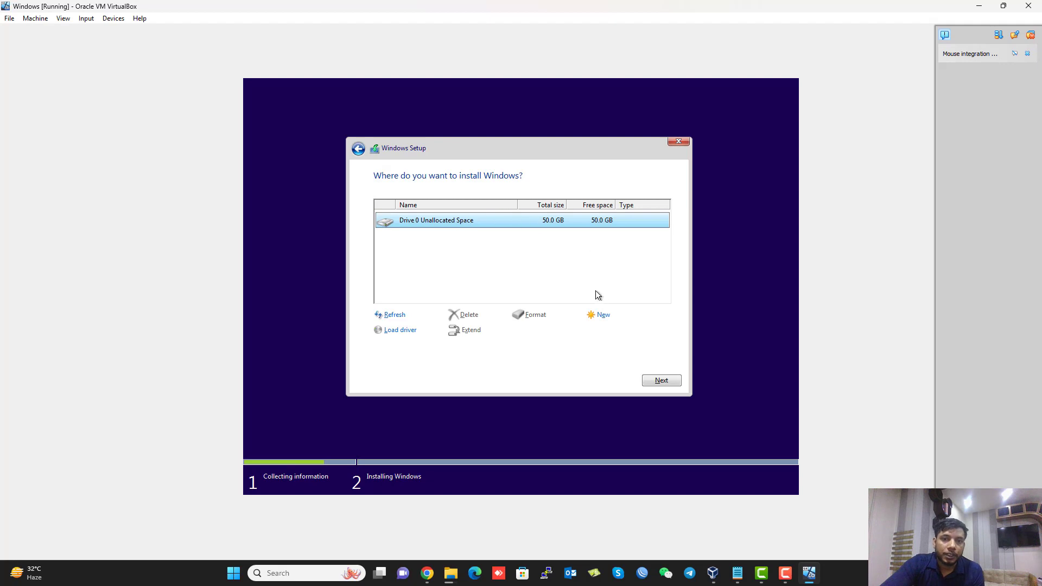
left_click(601, 317)
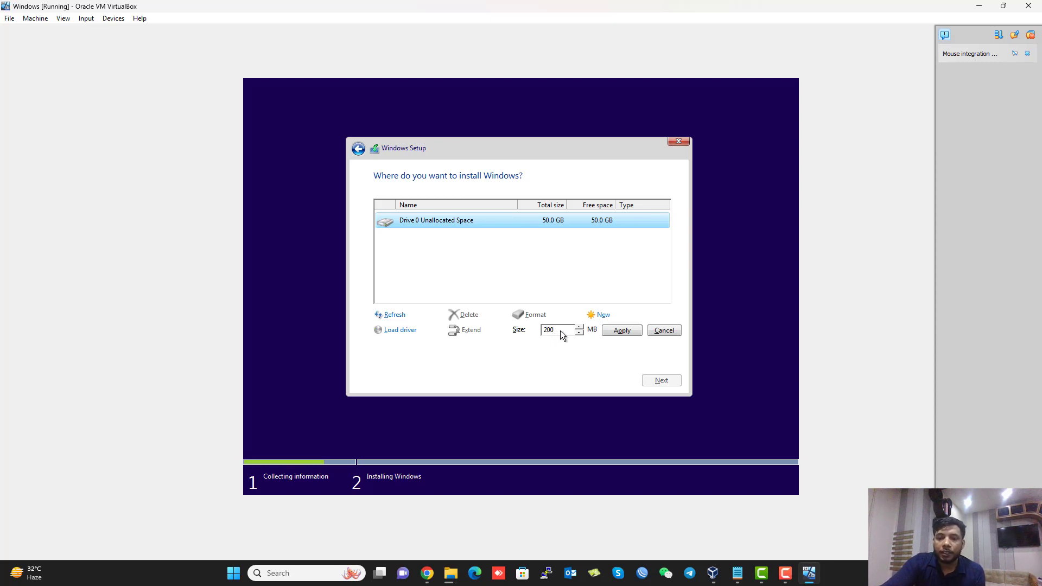
type("45")
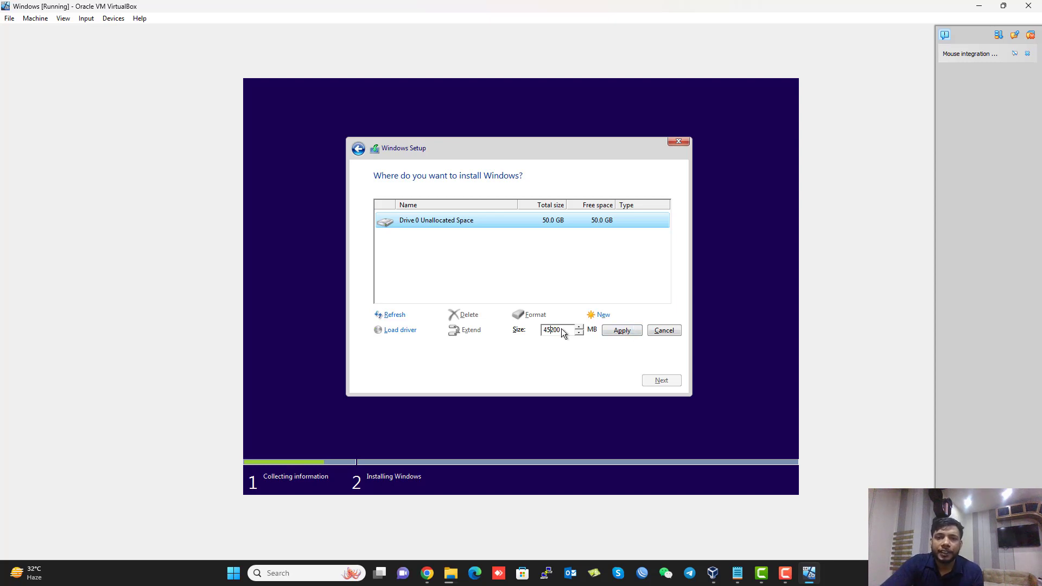
left_click(619, 331)
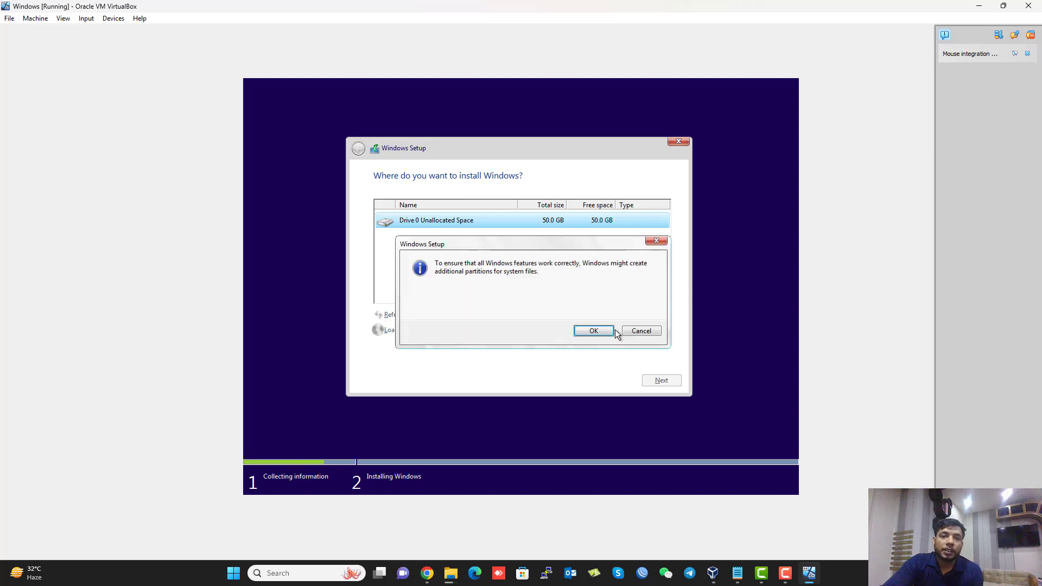
left_click(610, 330)
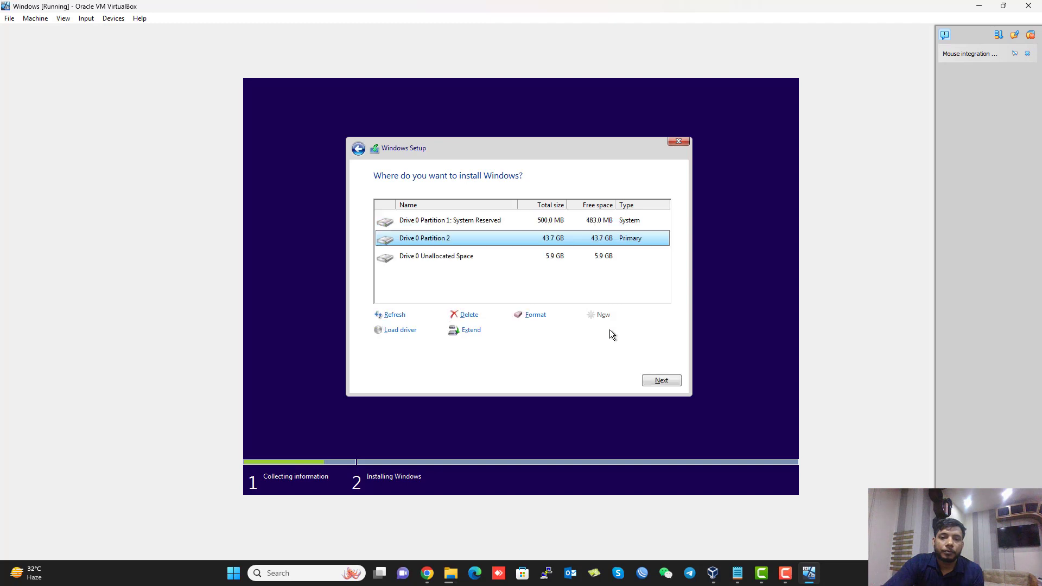
Create a 5999 MB partition from the remaining unallocated space on Drive 0
left_click(490, 256)
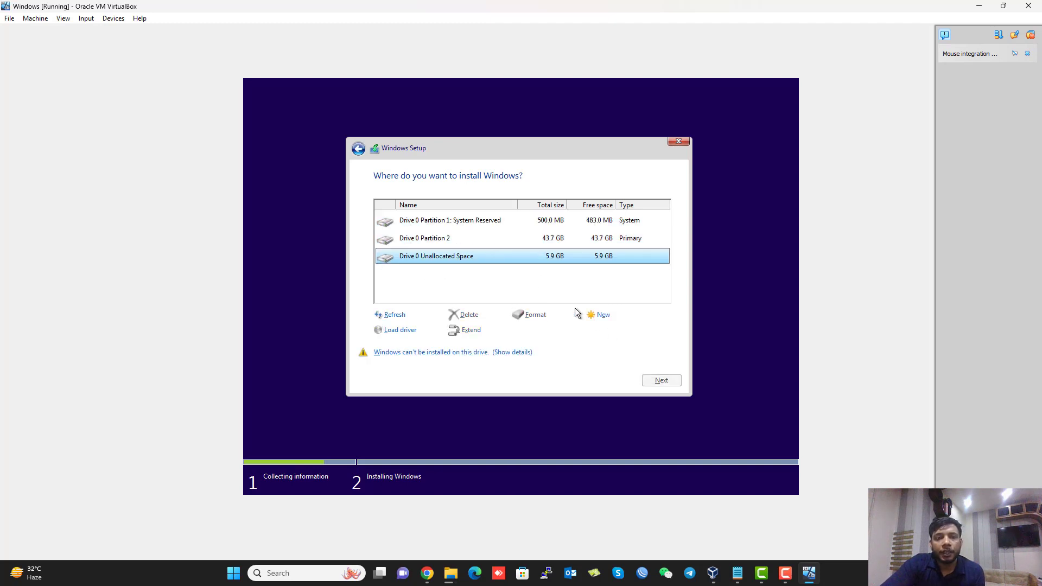
left_click(603, 316)
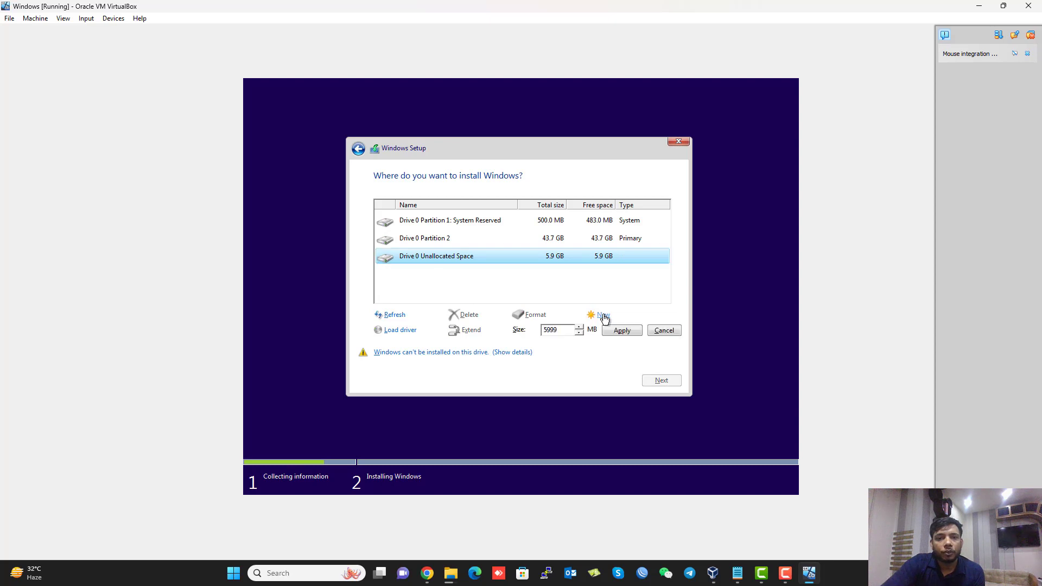
left_click(628, 330)
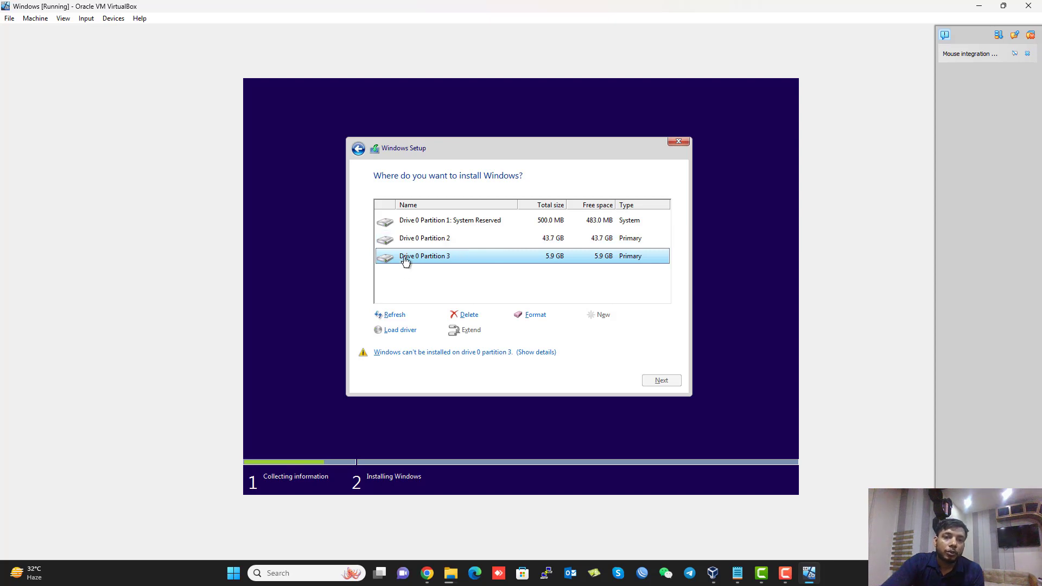
Format Drive 0 Partition 2 and accept the loss of its data
left_click(435, 241)
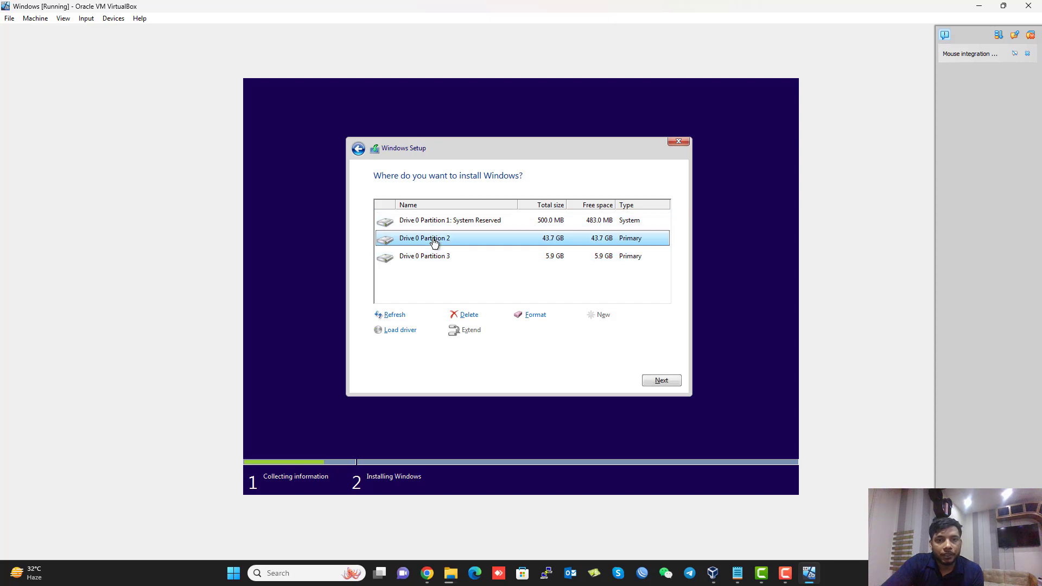
left_click(538, 316)
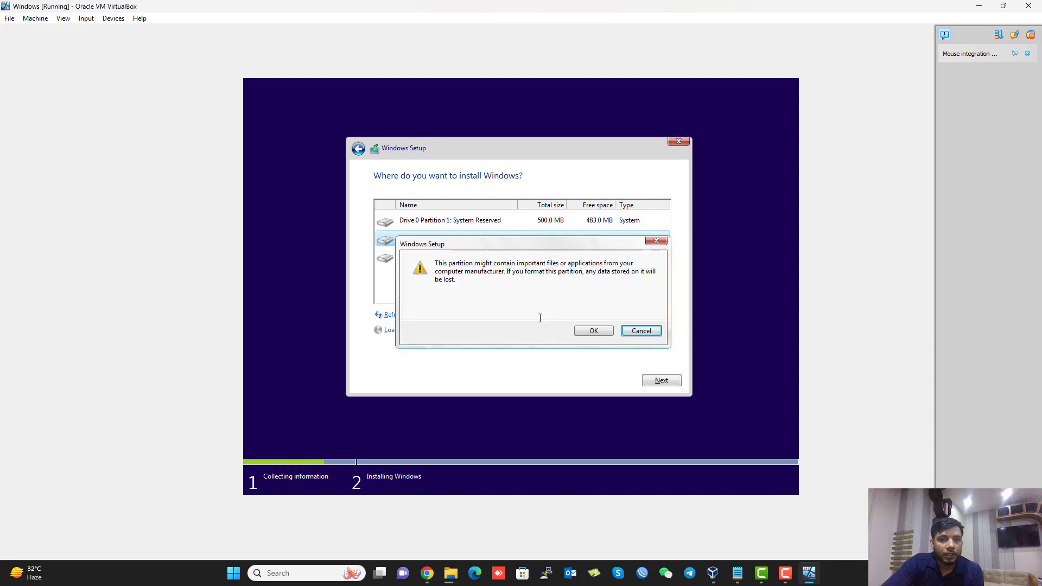
left_click(595, 332)
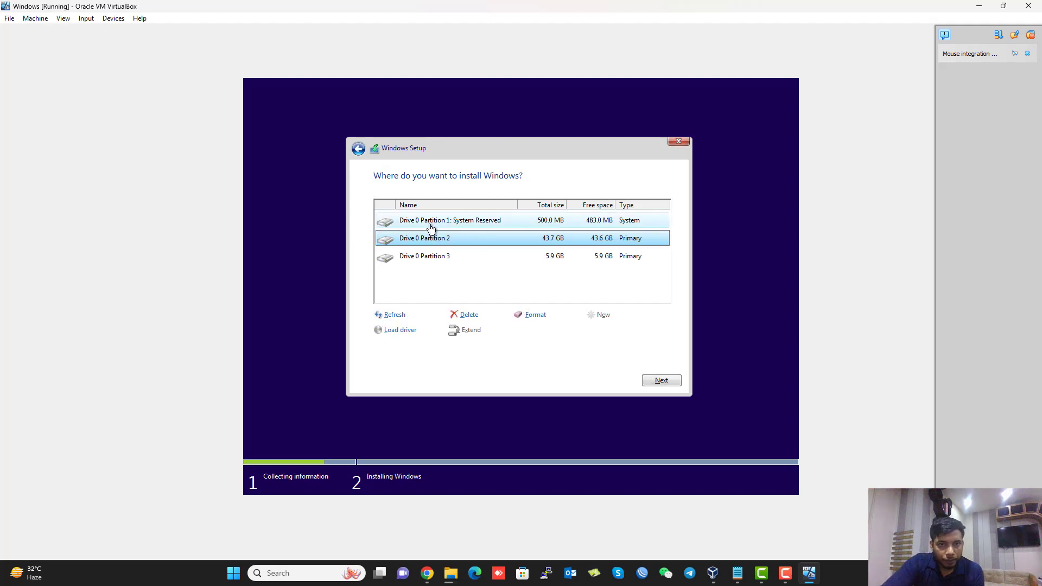
Delete the System Reserved partition and the 43.7 GB primary partition from Drive 0
left_click(478, 225)
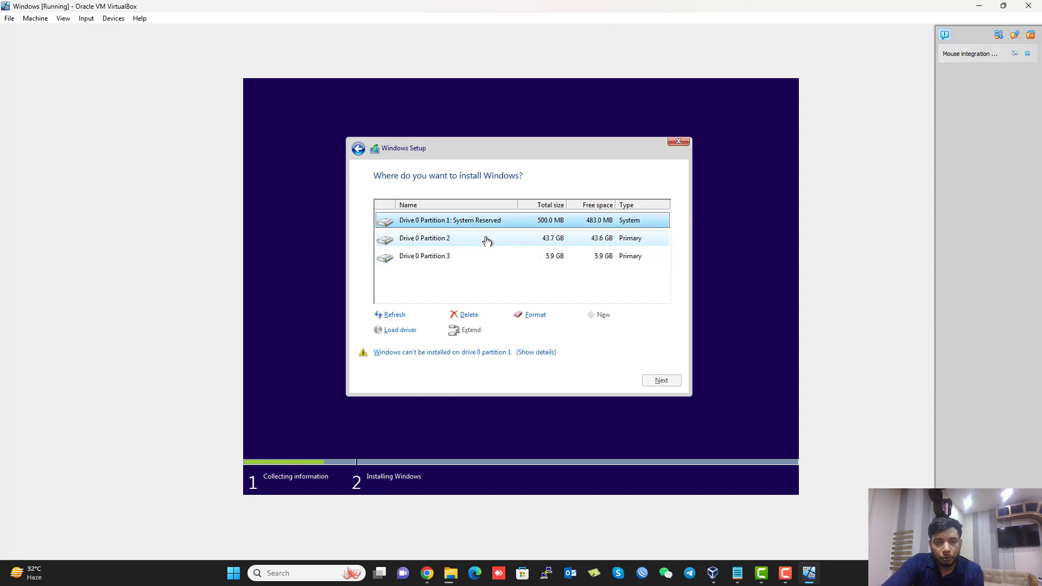
left_click(467, 316)
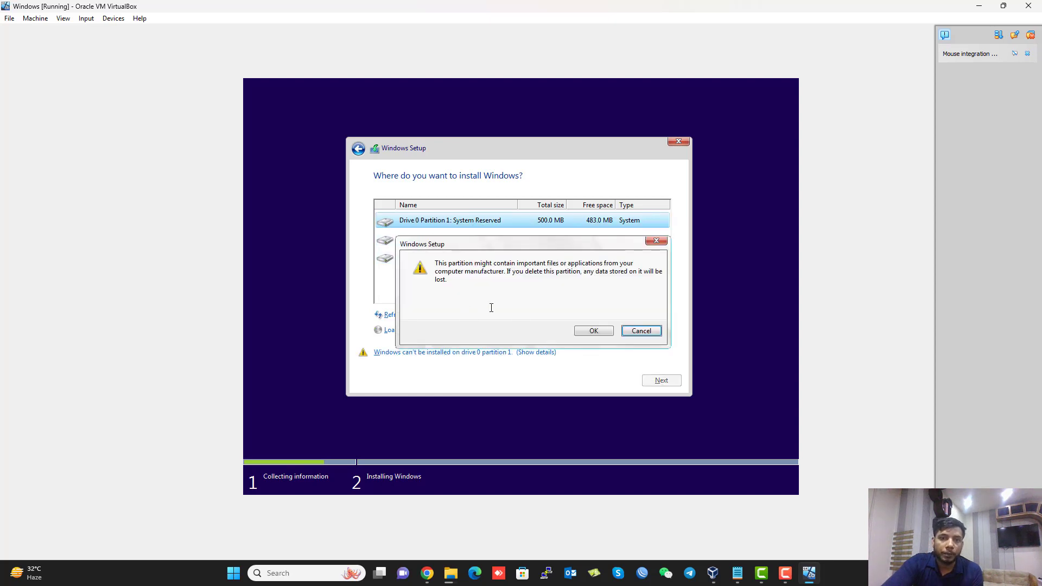
left_click(592, 331)
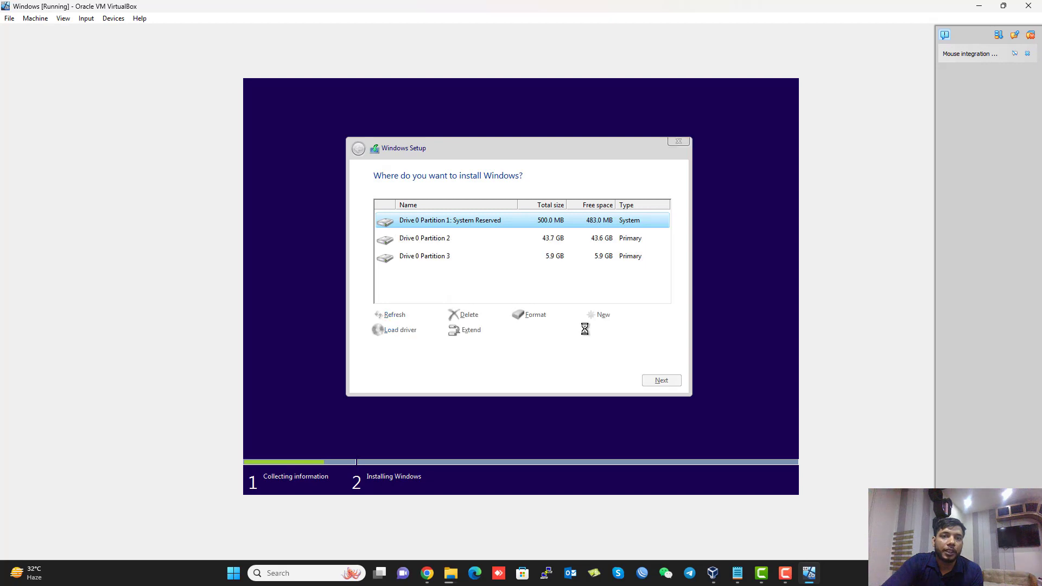
left_click(500, 238)
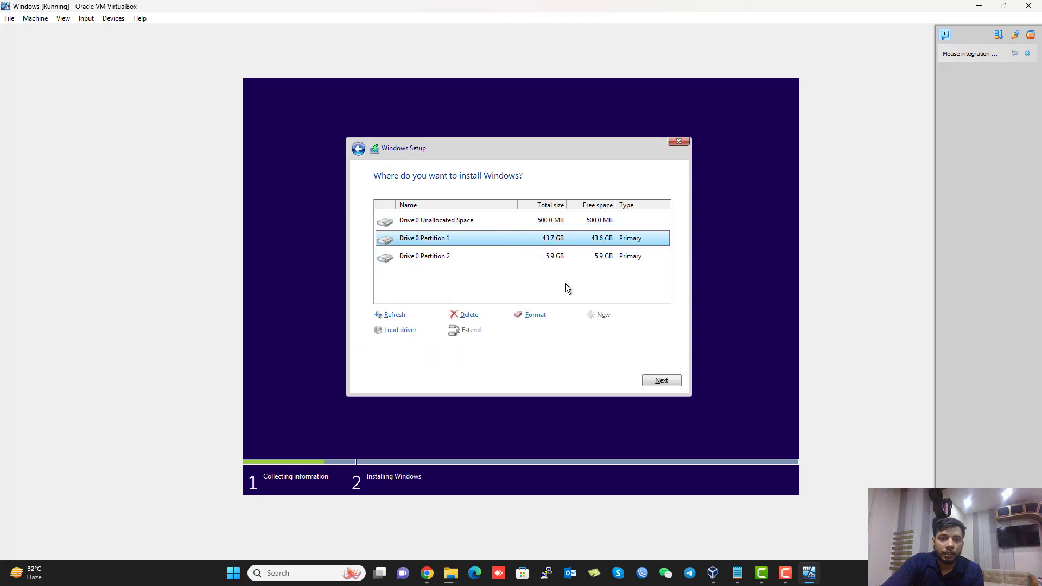
left_click(468, 315)
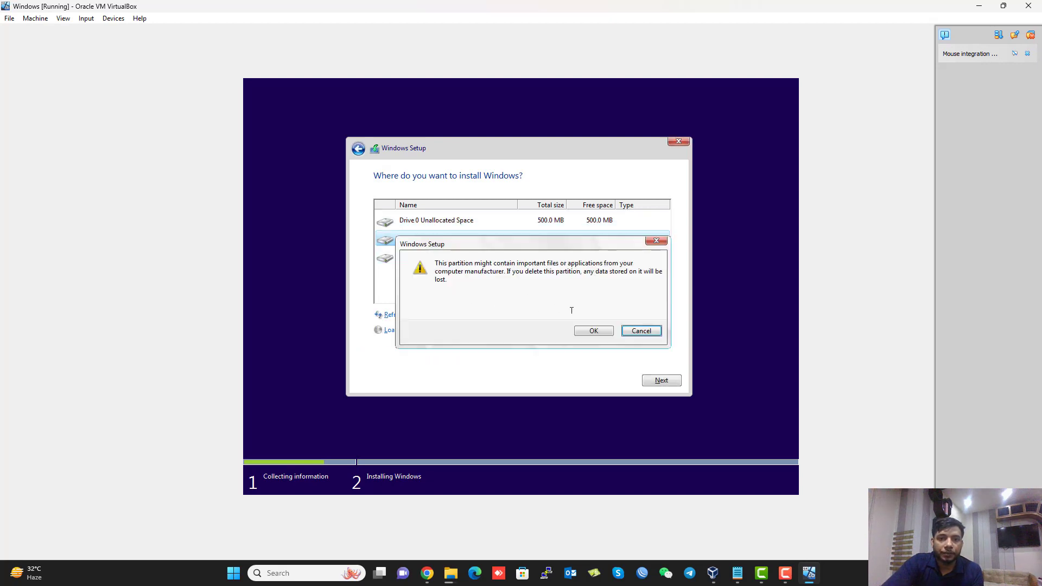
left_click(594, 332)
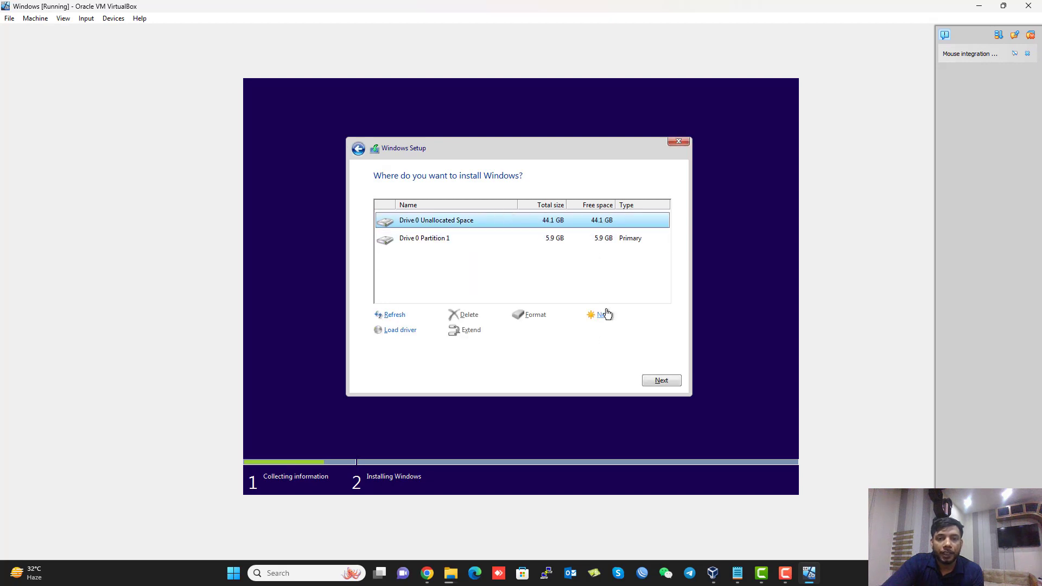
Create a 45199 MB partition from the unallocated space with additional system partitions allowed, and start installing Windows on the new primary partition
left_click(607, 314)
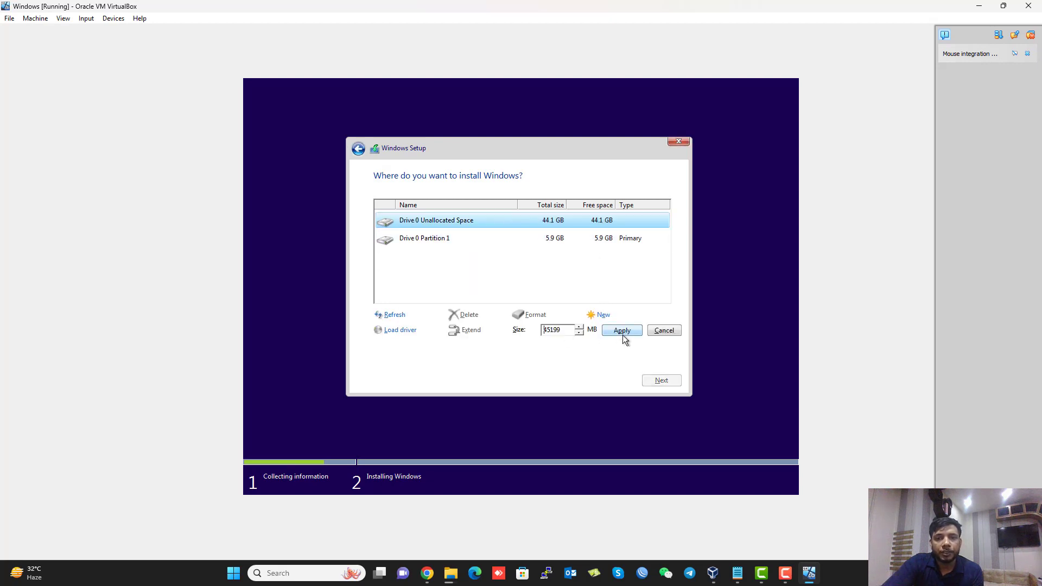
left_click(623, 331)
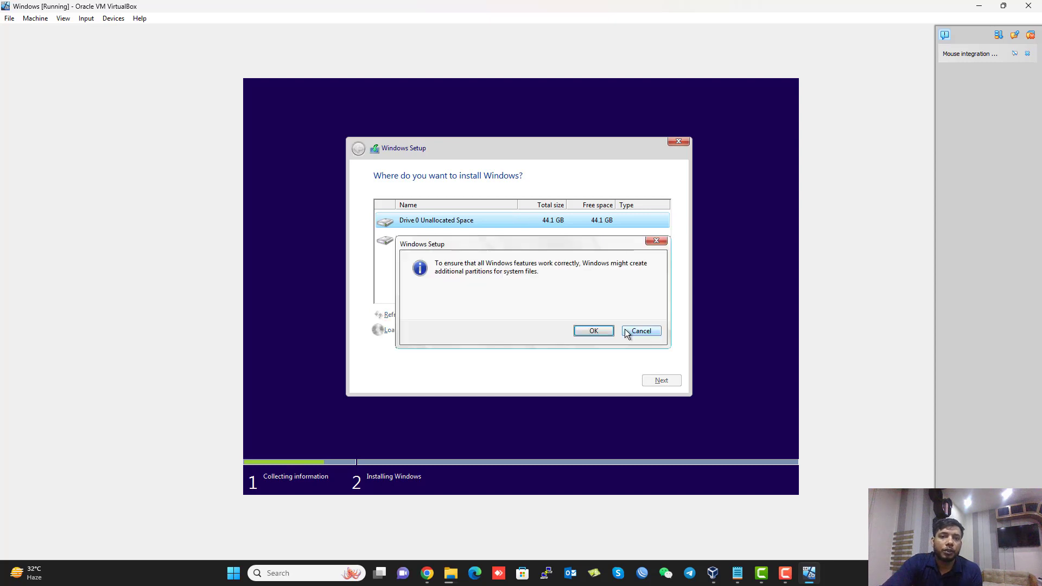
left_click(592, 332)
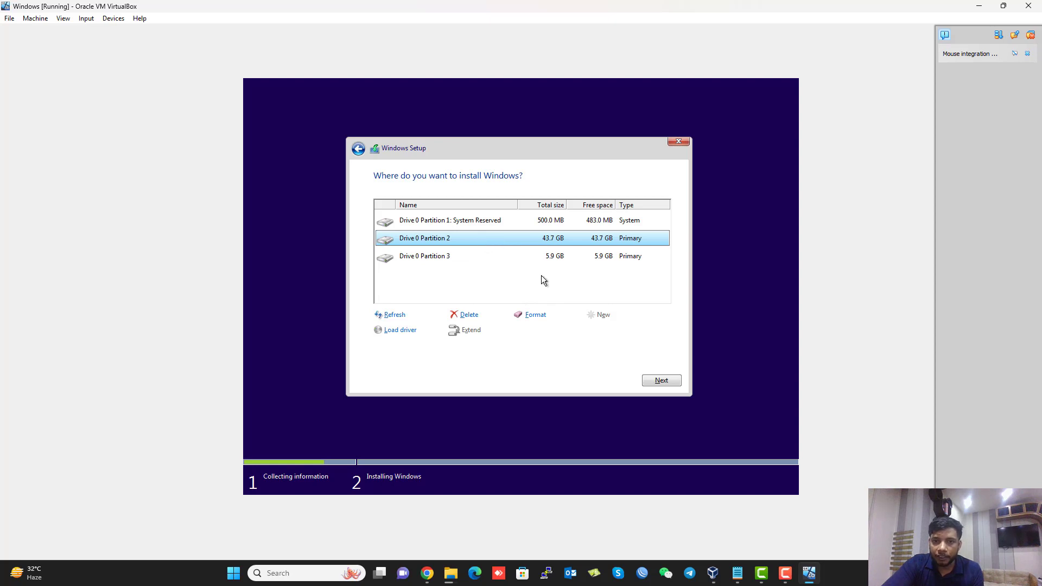
left_click(652, 381)
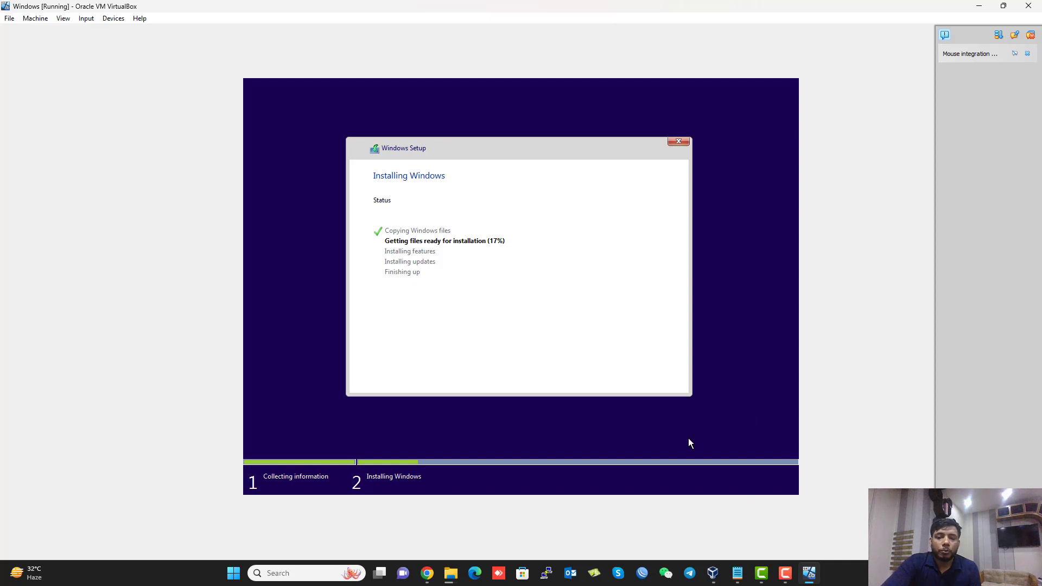
left_click(785, 571)
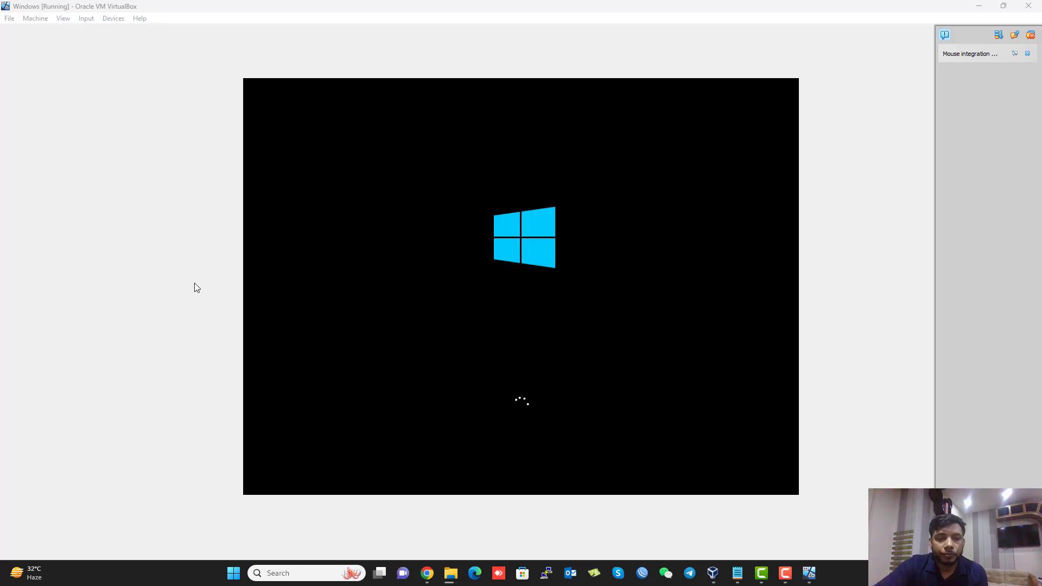
left_click(412, 521)
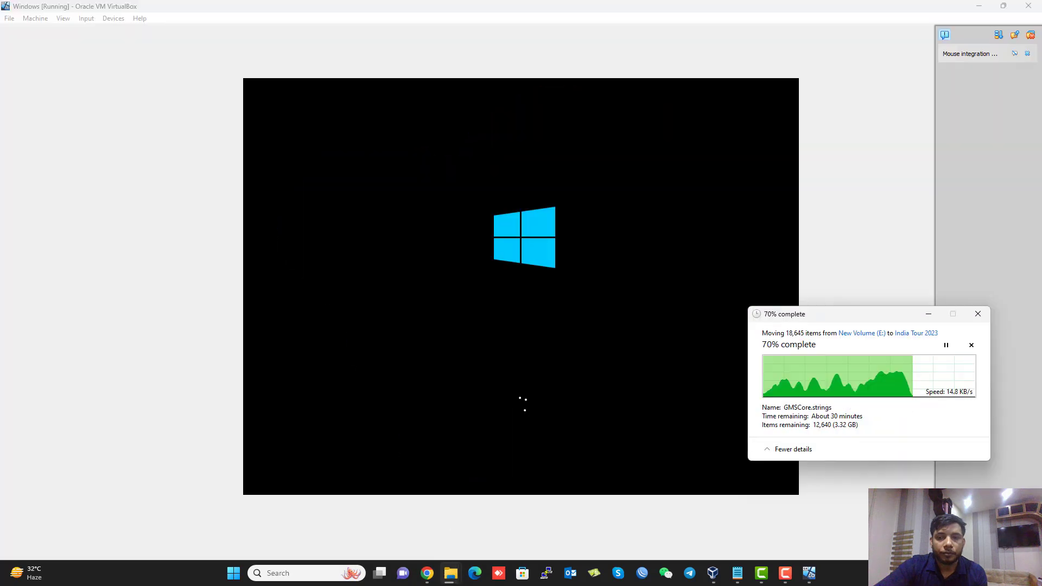
left_click(932, 314)
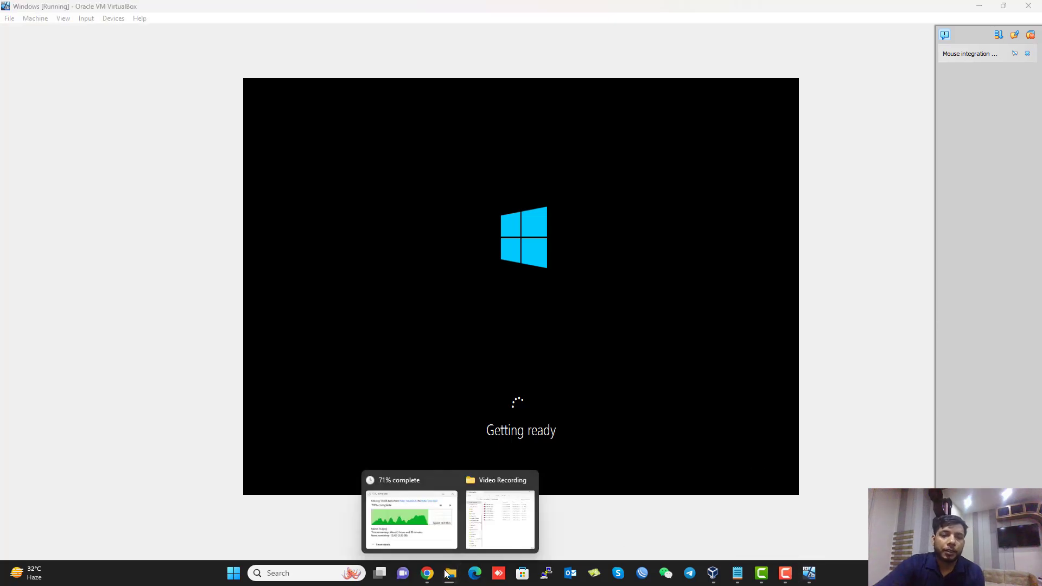
Switch to File Explorer and open New Volume (D:)
left_click(481, 510)
left_click(593, 372)
scroll(594, 373, "up", 6)
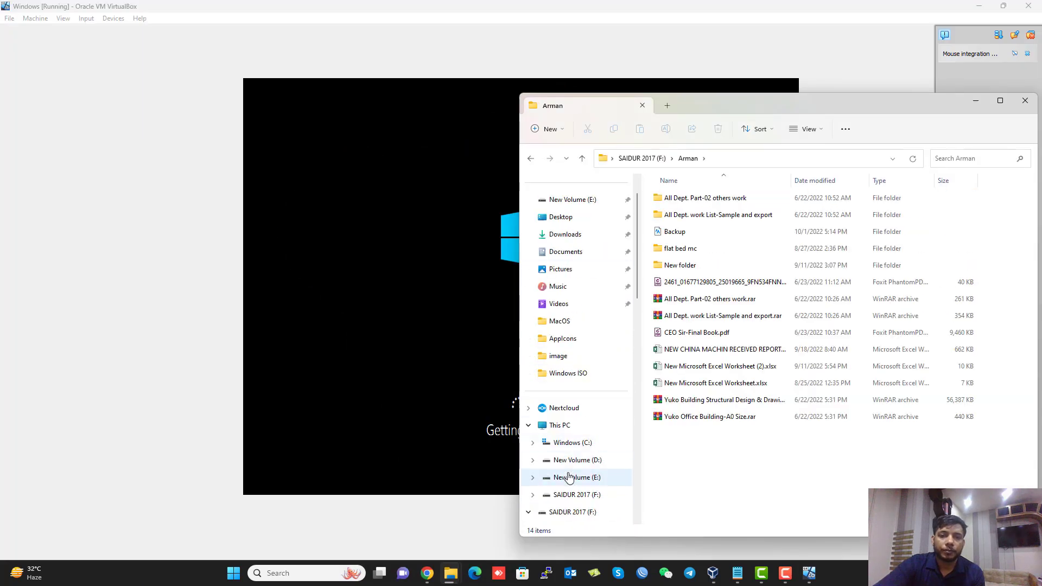
left_click(592, 477)
left_click(599, 459)
Look through the folders on New Volume (D:) for the one holding the virtual machine
scroll(700, 349, "down", 5)
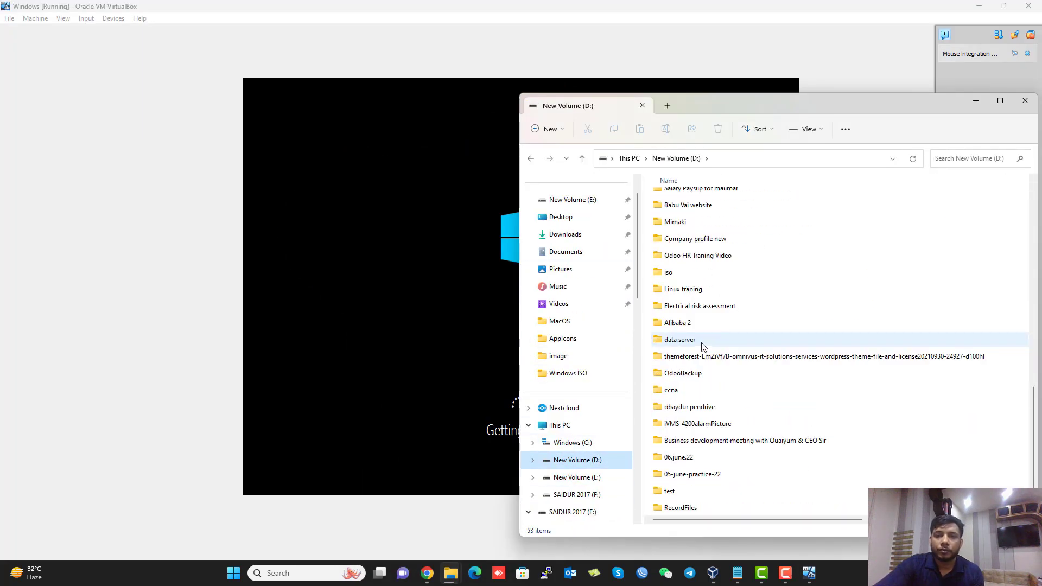
scroll(697, 364, "up", 5)
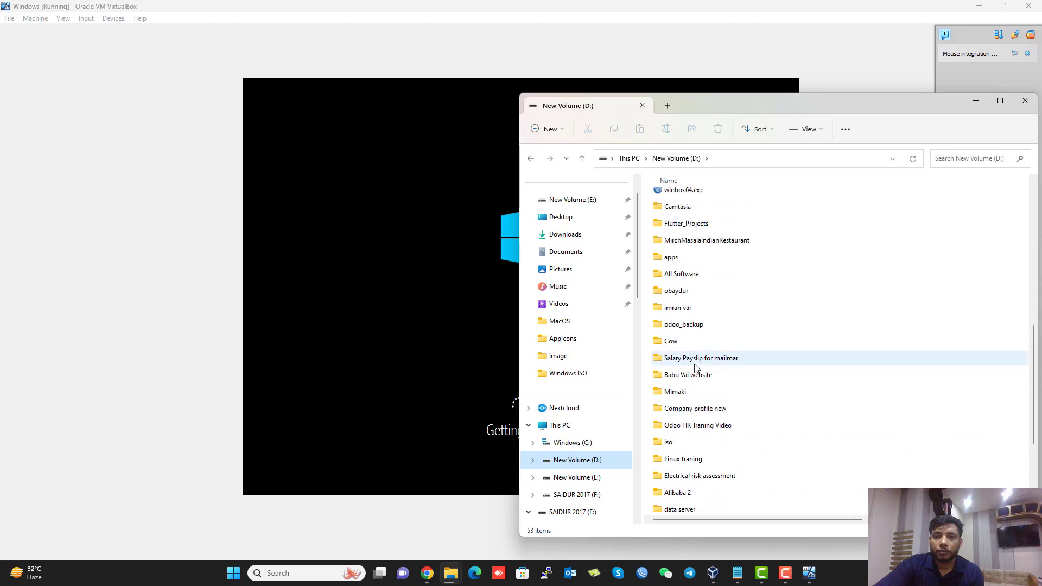
scroll(671, 429, "down", 3)
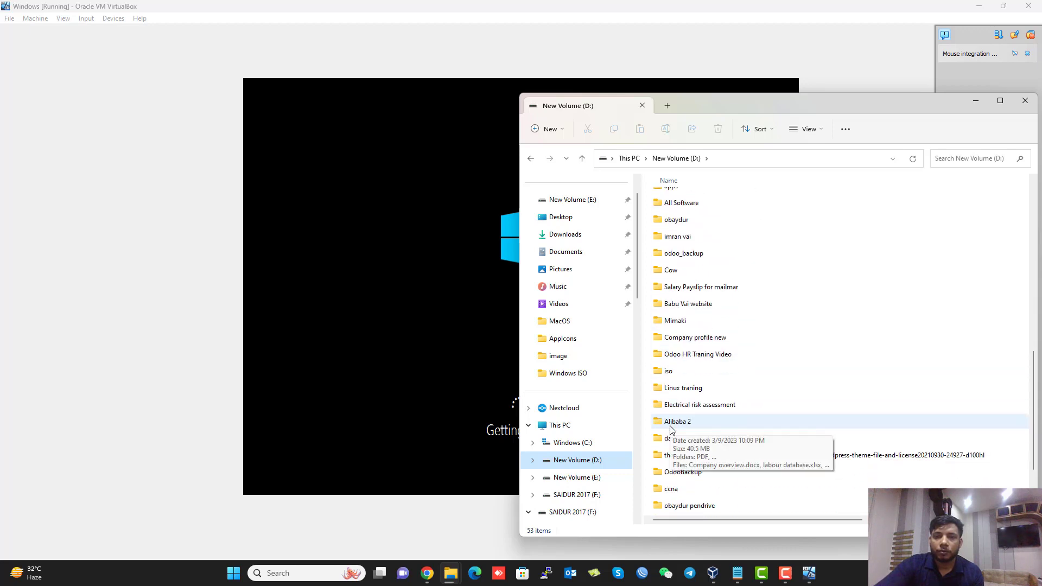
scroll(671, 430, "up", 5)
scroll(671, 430, "up", 3)
scroll(671, 430, "down", 9)
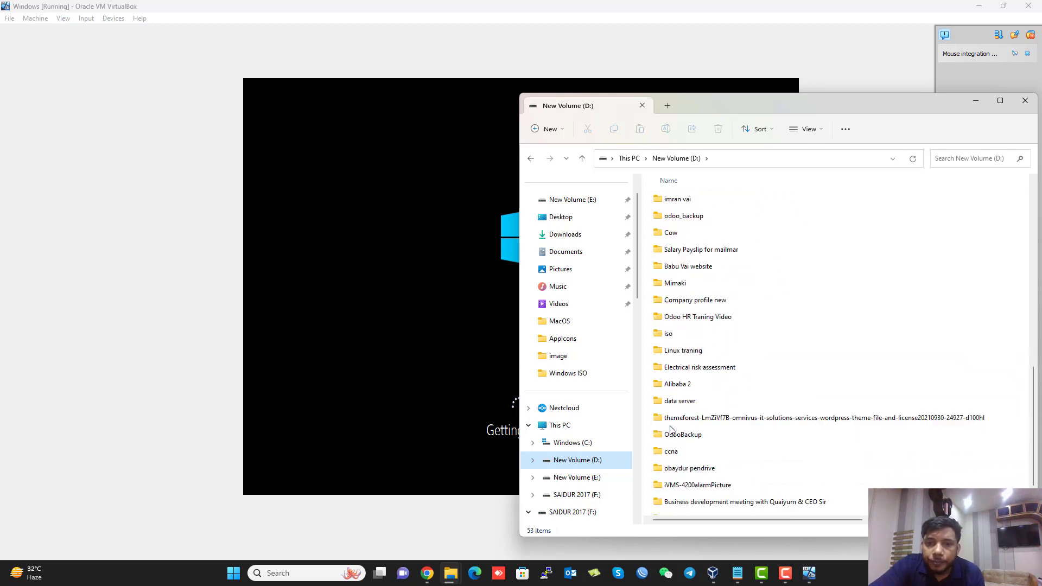
scroll(696, 293, "up", 4)
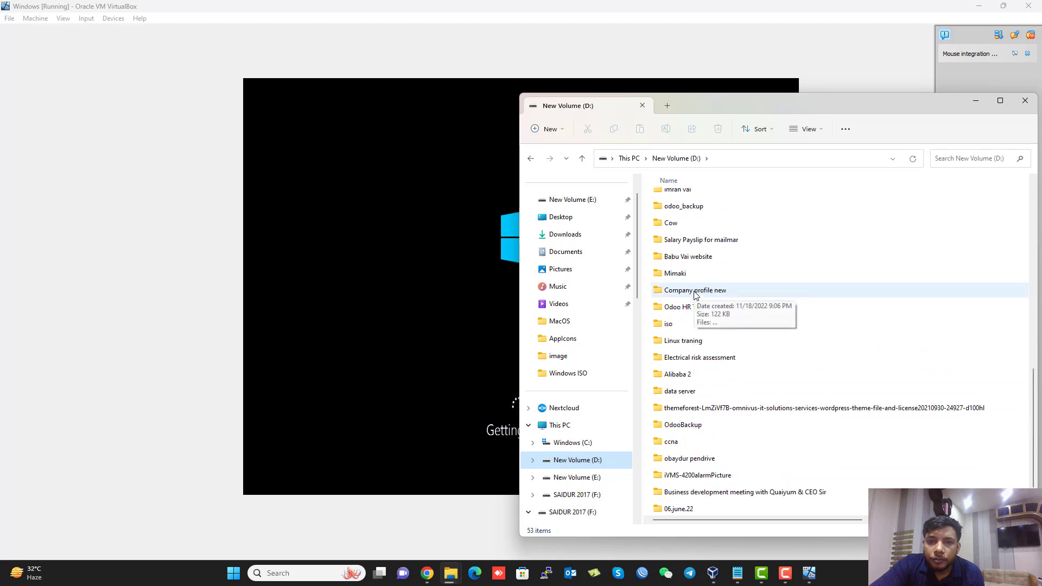
scroll(697, 296, "up", 1)
scroll(696, 296, "down", 2)
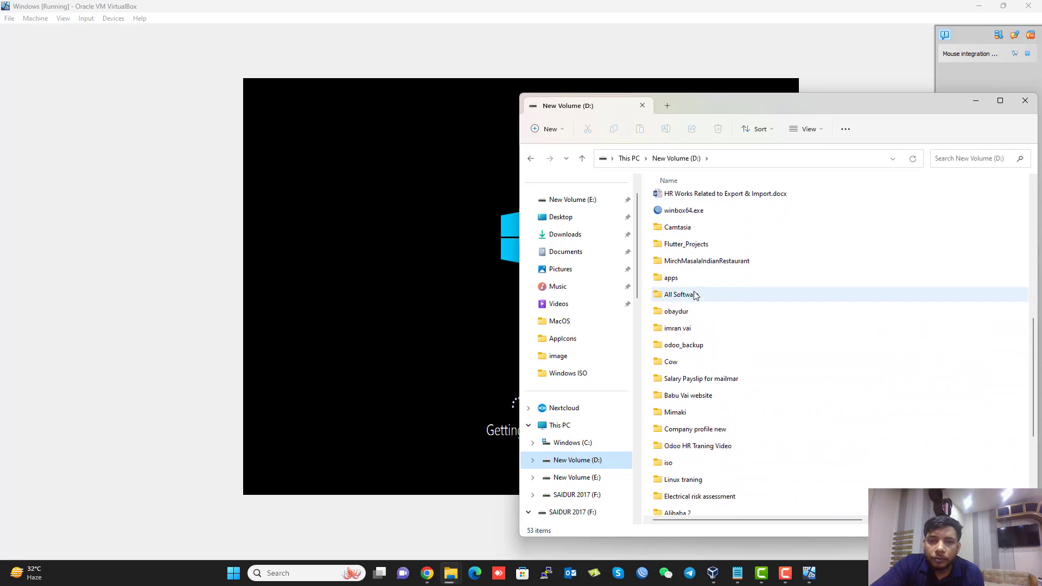
left_click(696, 297)
scroll(697, 296, "down", 3)
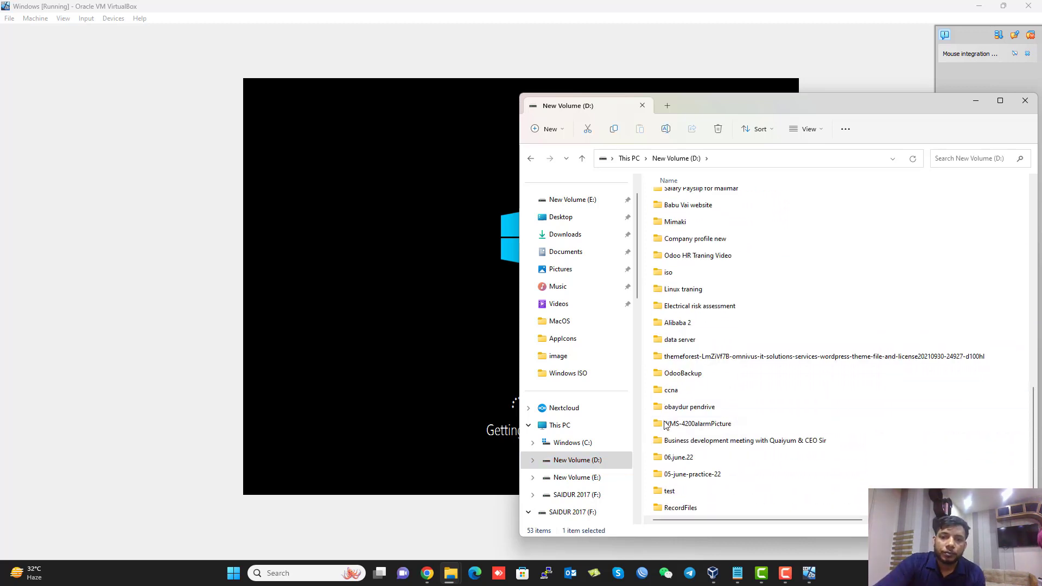
left_click(700, 357)
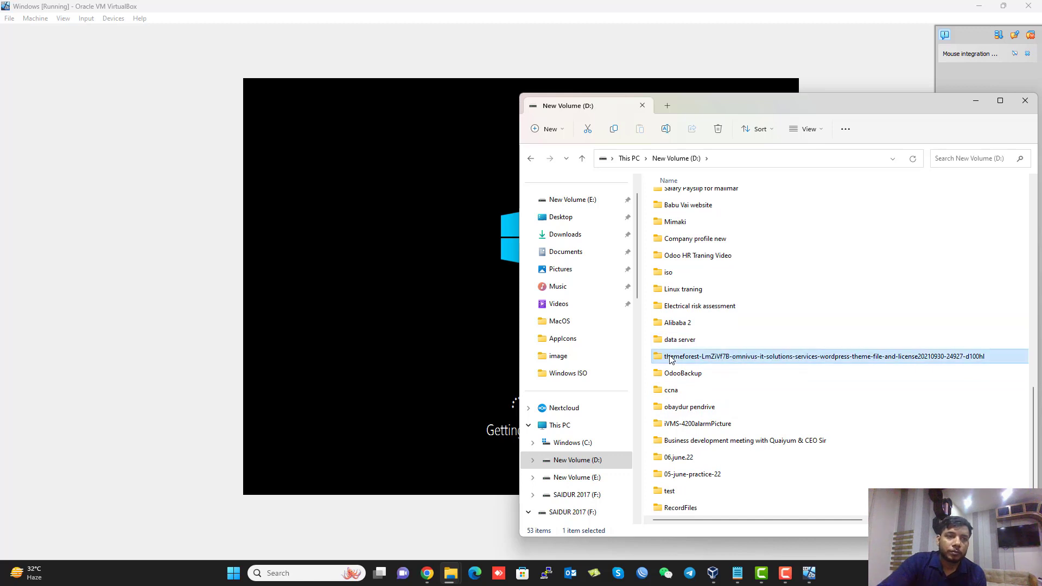
Look for the virtual machine's folder in the account's profile folder under Users on Windows (C:)
left_click(576, 442)
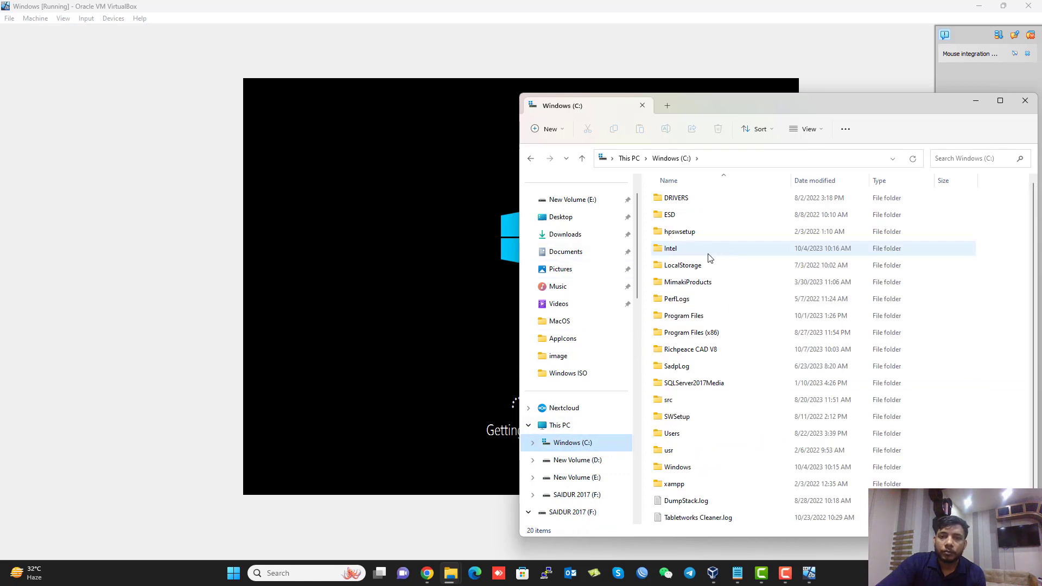
double_click(671, 433)
double_click(687, 202)
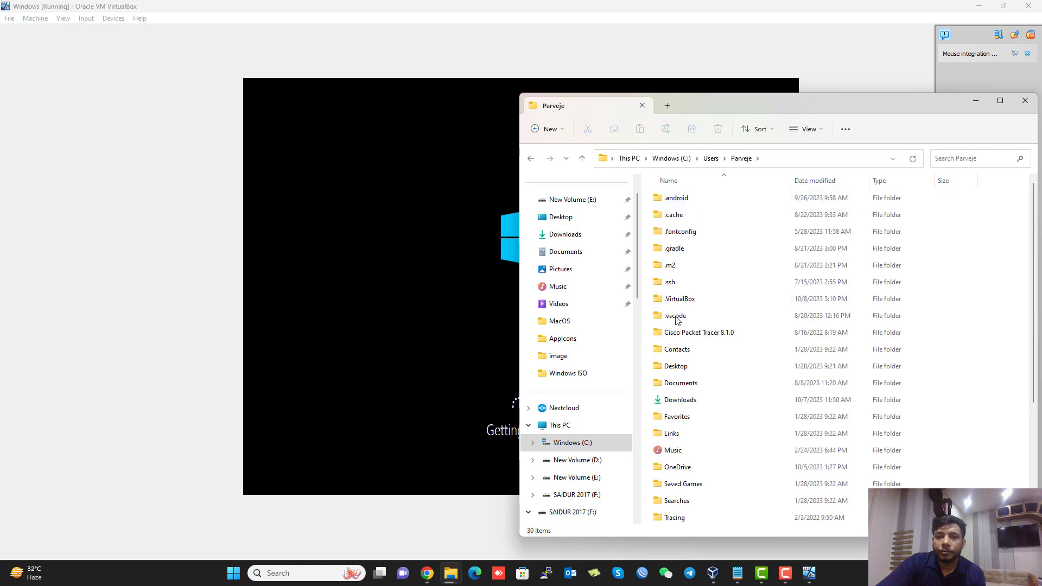
scroll(678, 323, "down", 3)
left_click(680, 387)
Open the VirtualBox VMs folder on New Volume (E:)
left_click(577, 477)
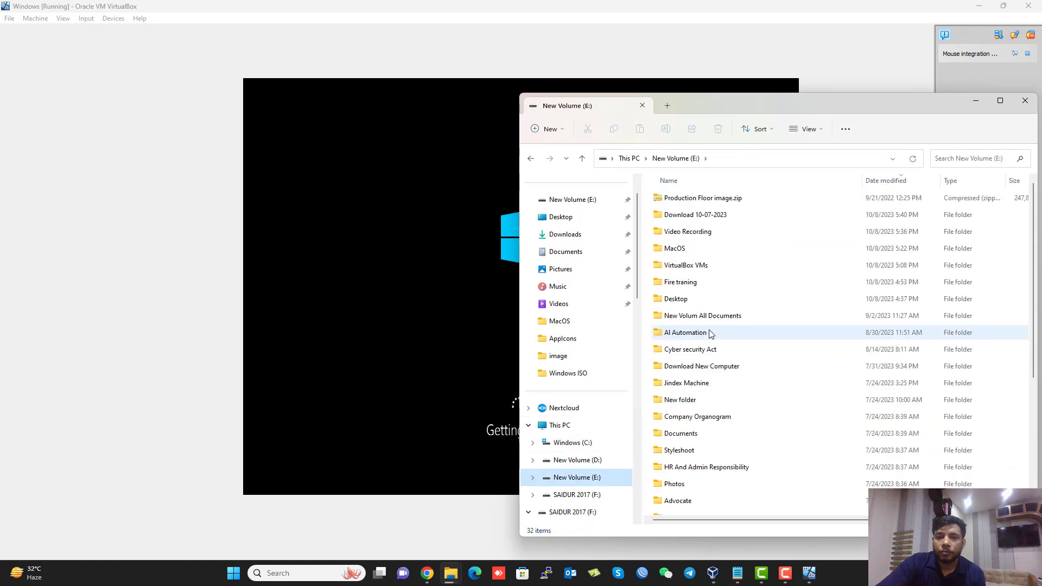
key("v")
key("v")
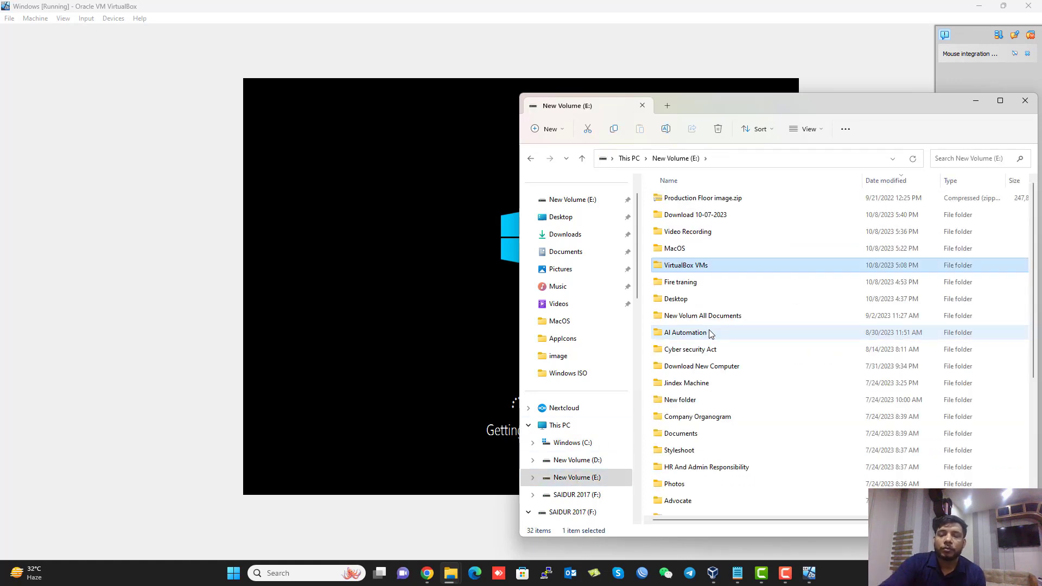
key("Return")
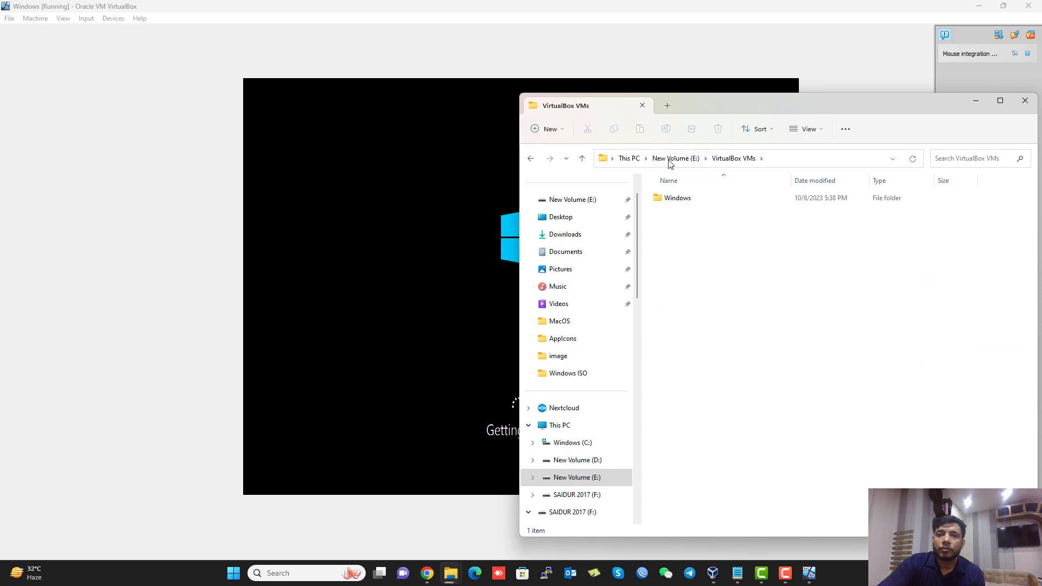
Check the size of the VirtualBox VMs folder on New Volume (E:) in its properties, and close File Explorer
left_click(543, 419)
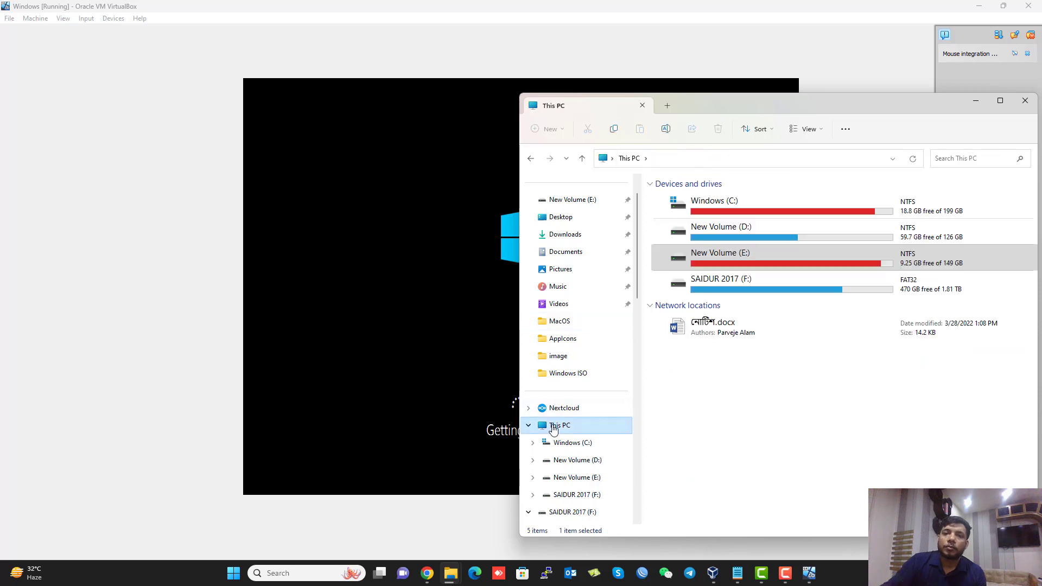
double_click(800, 260)
scroll(691, 365, "down", 1)
left_click(690, 374)
scroll(691, 374, "up", 1)
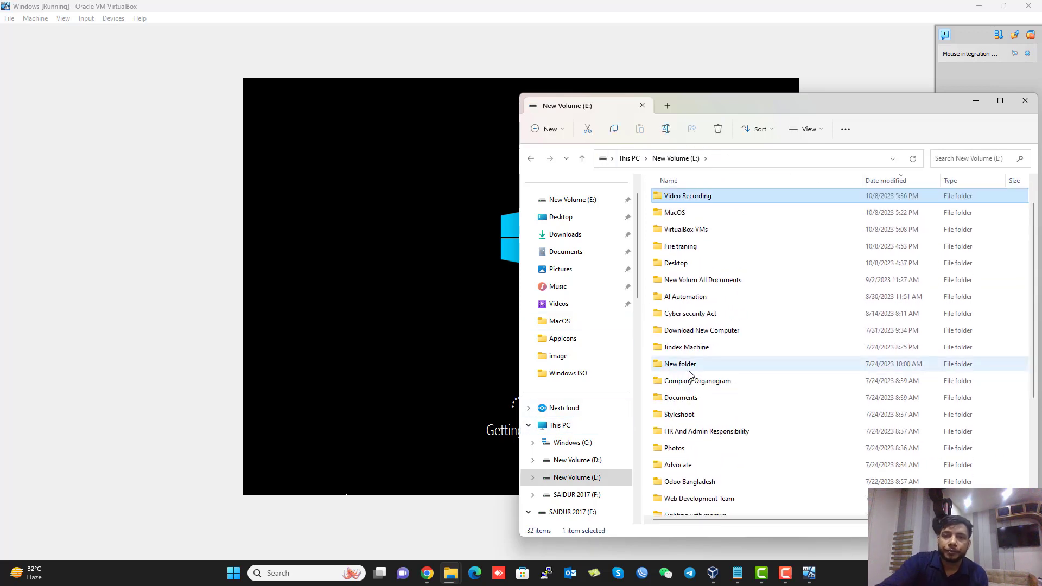
right_click(681, 231)
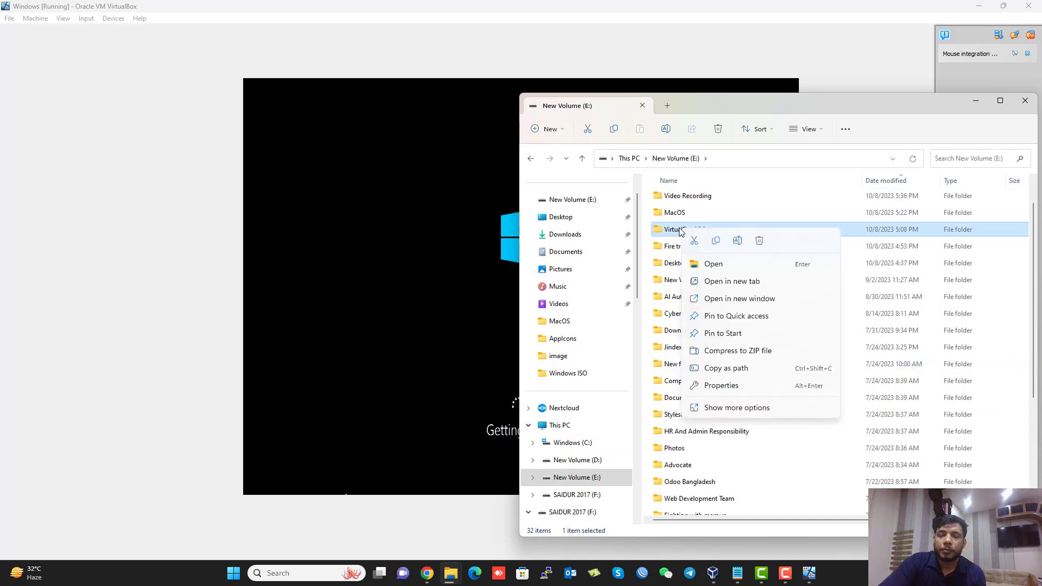
left_click(728, 387)
left_click_drag(735, 326, 754, 327)
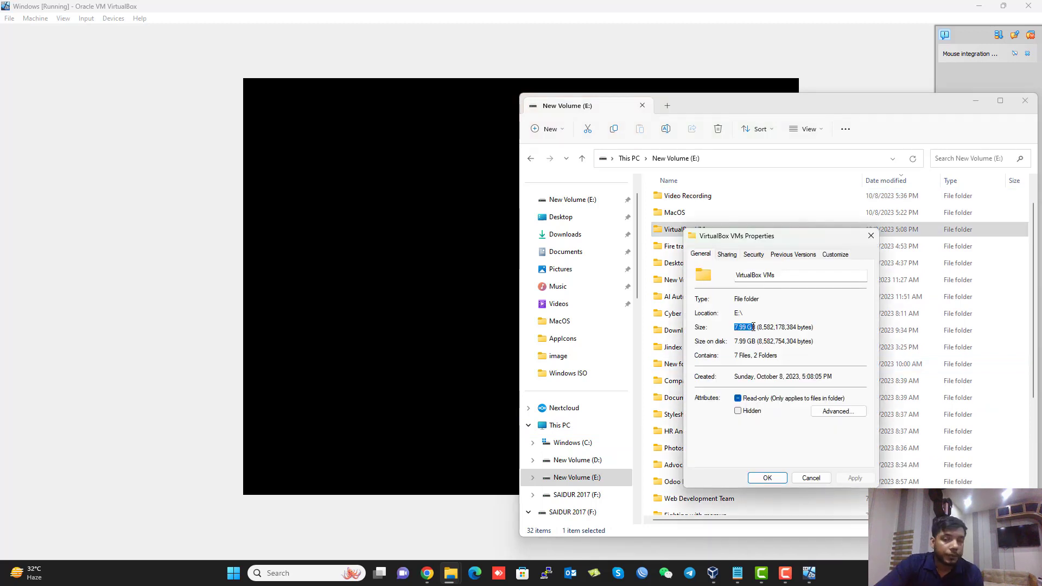
left_click(774, 480)
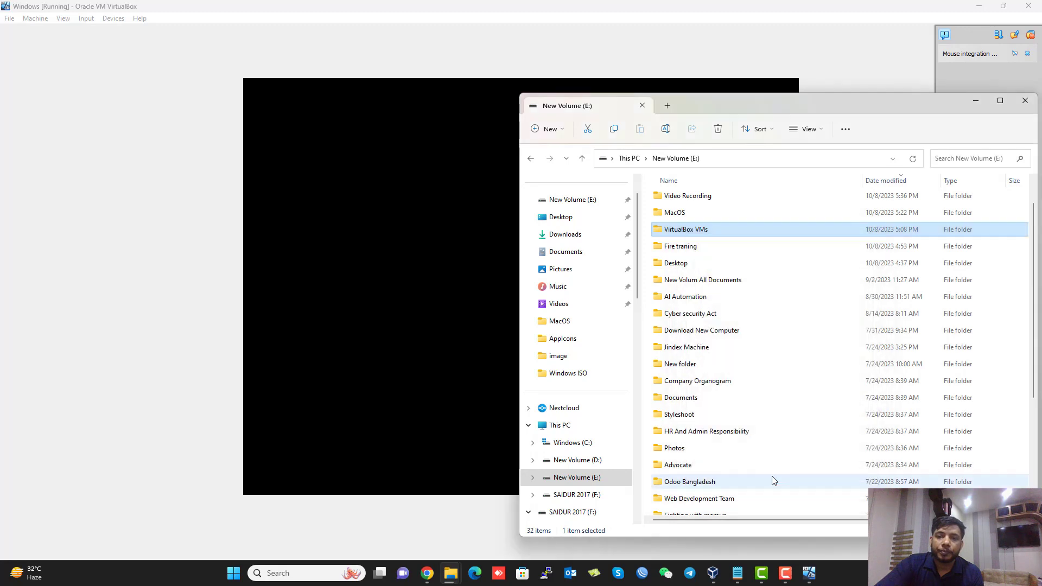
left_click_drag(864, 105, 717, 448)
left_click(878, 446)
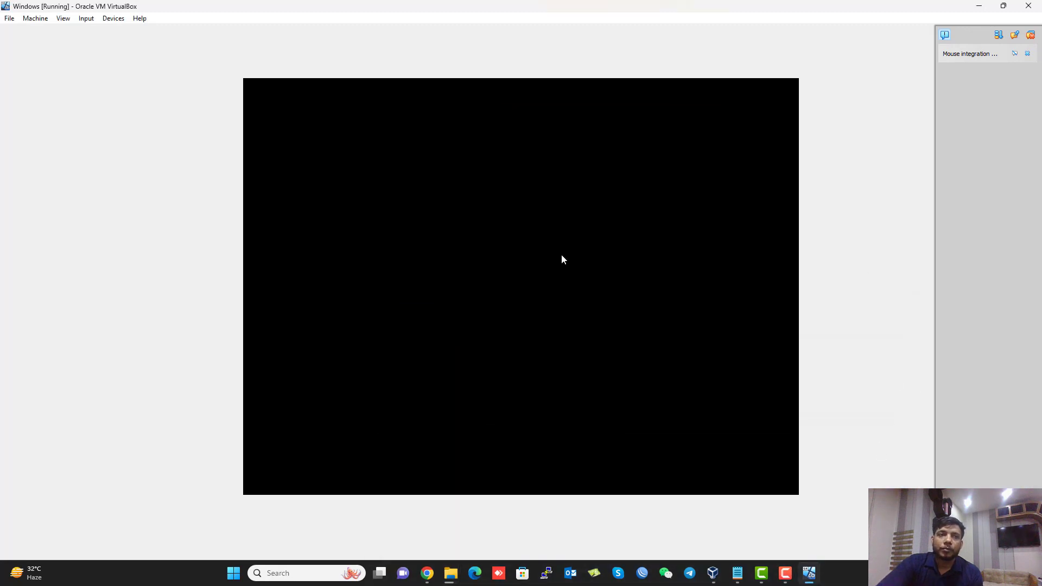
mouse_move(786, 576)
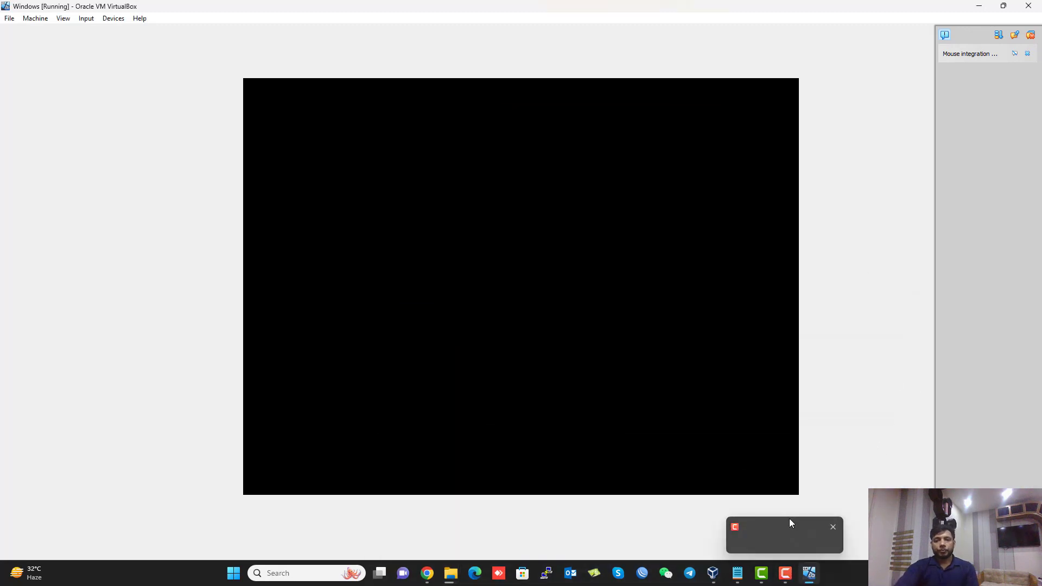
left_click(789, 519)
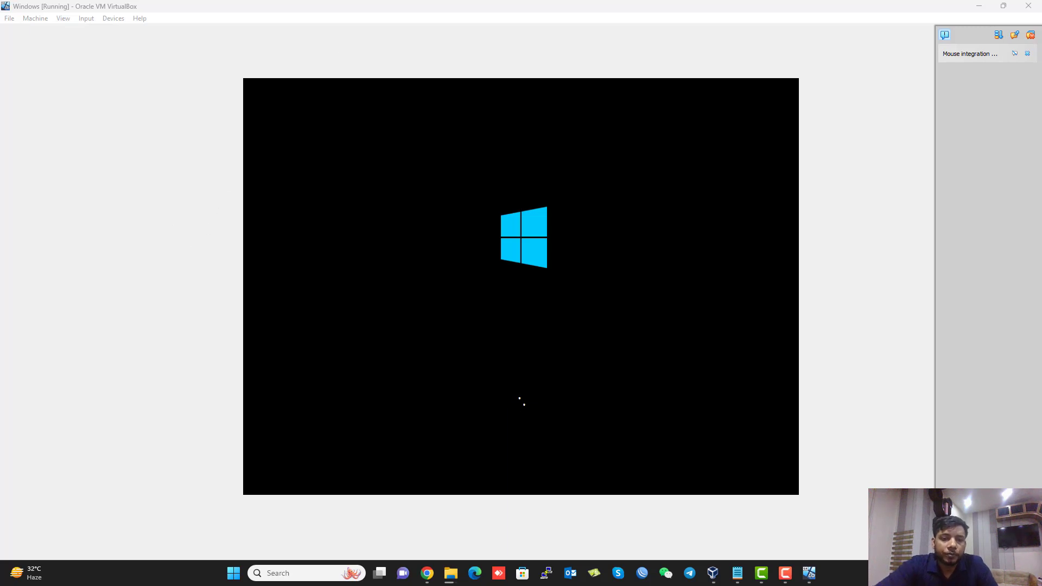
Check the progress of the file move from New Volume (E:) to India Tour 2023 and hide its window
mouse_move(450, 573)
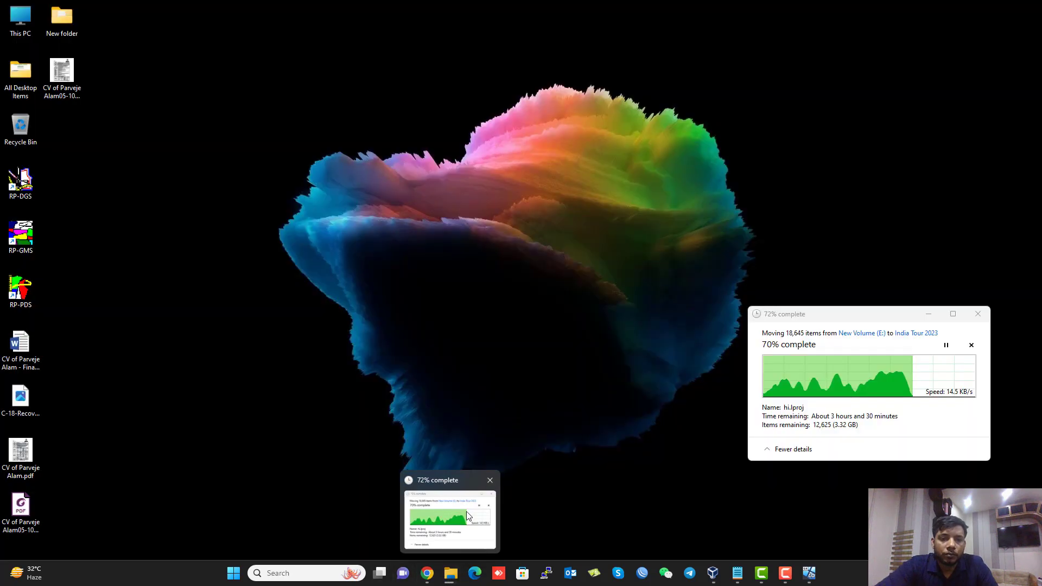
left_click(467, 511)
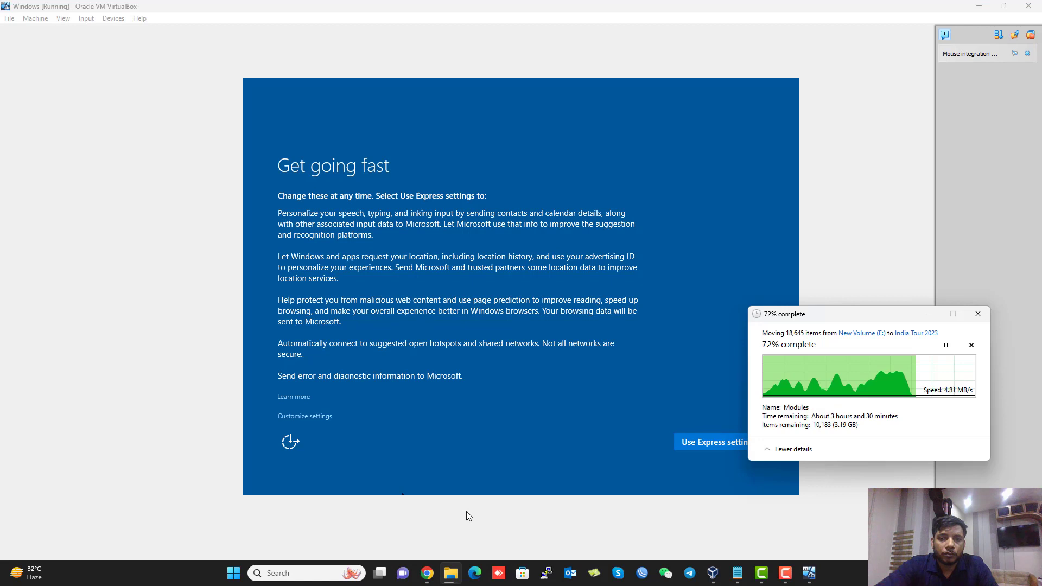
left_click(929, 313)
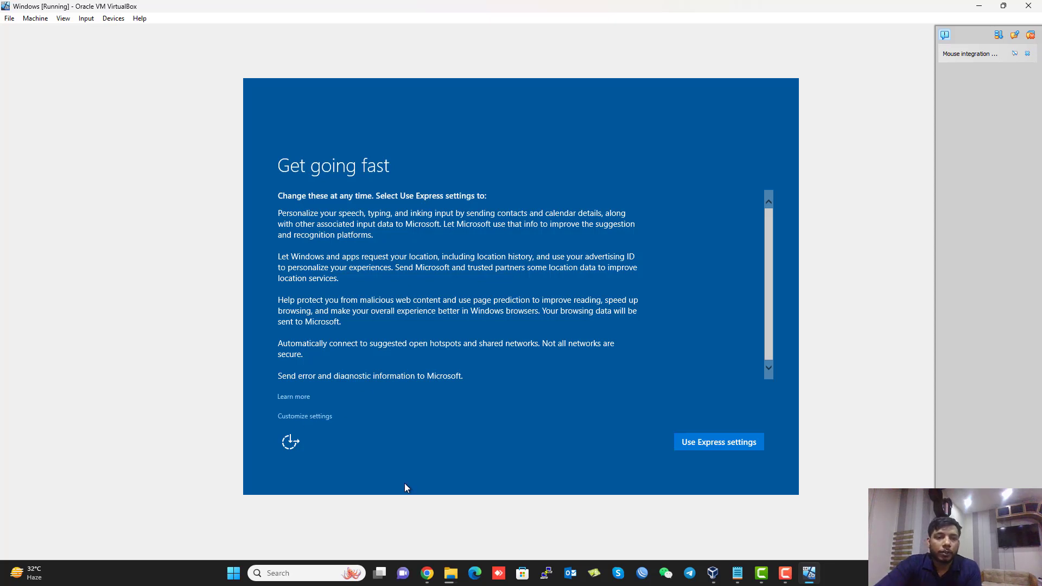
Accept the express settings in the virtual machine's Windows setup
left_click(735, 442)
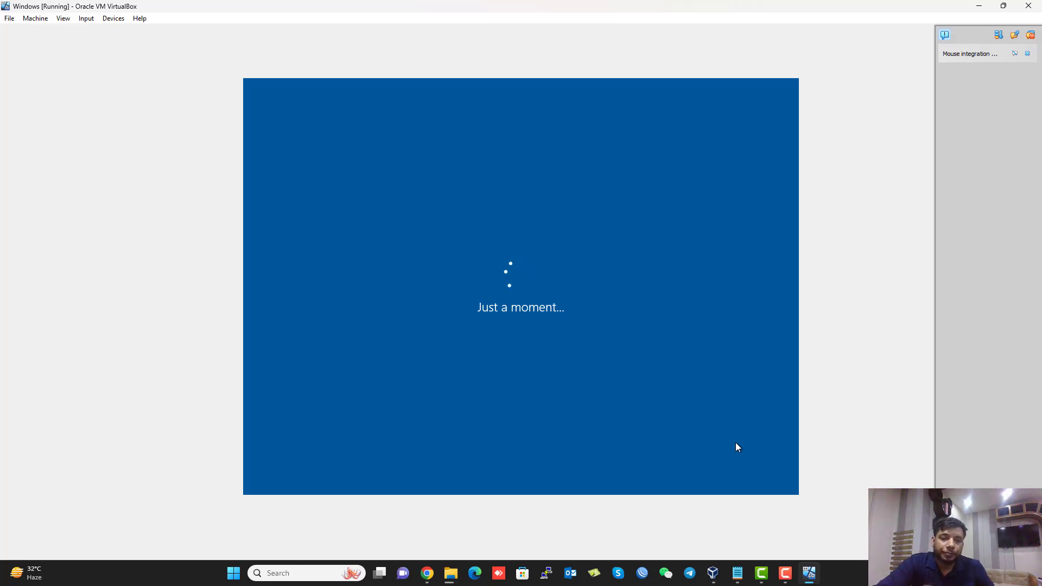
Monitor the file move to India Tour 2023 repeatedly while Windows setup continues in the virtual machine
mouse_move(451, 573)
left_click(466, 520)
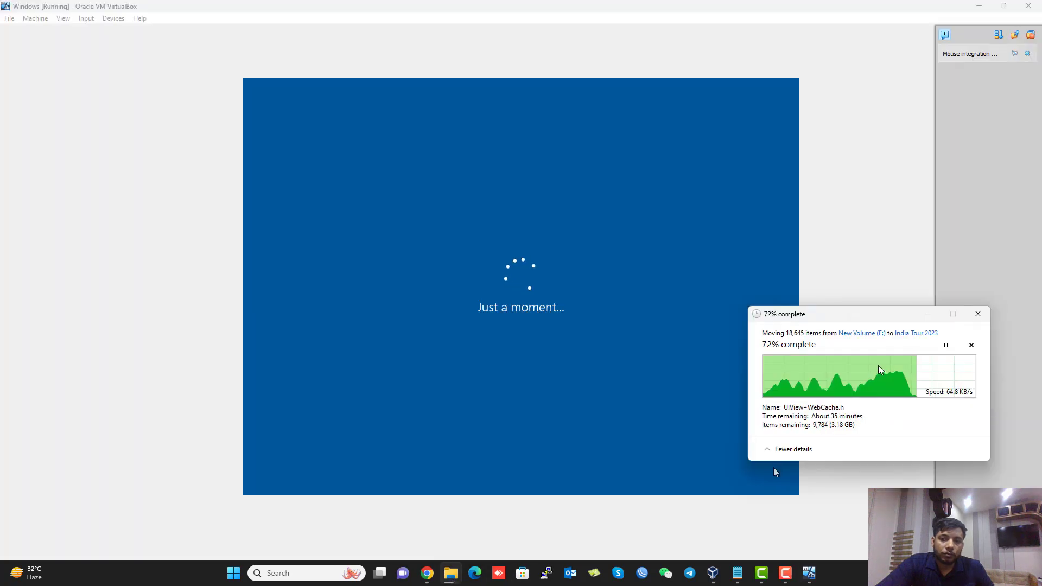
left_click(608, 513)
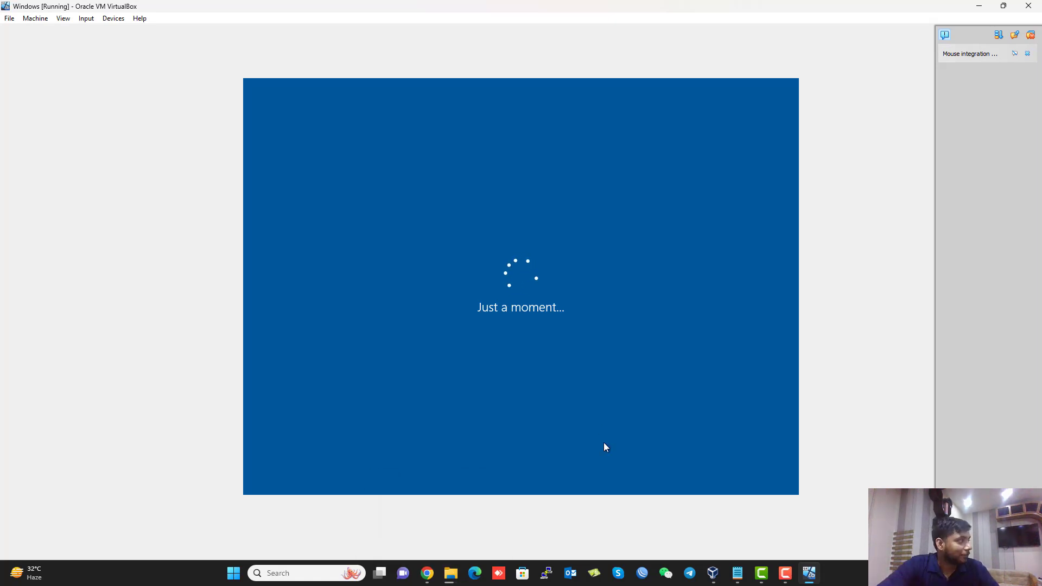
left_click(457, 576)
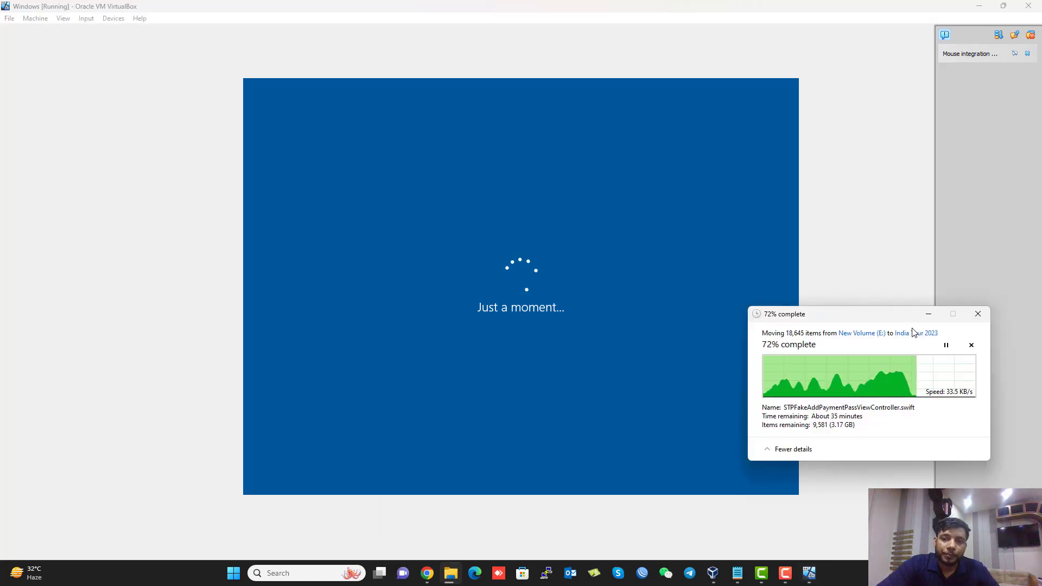
left_click(933, 313)
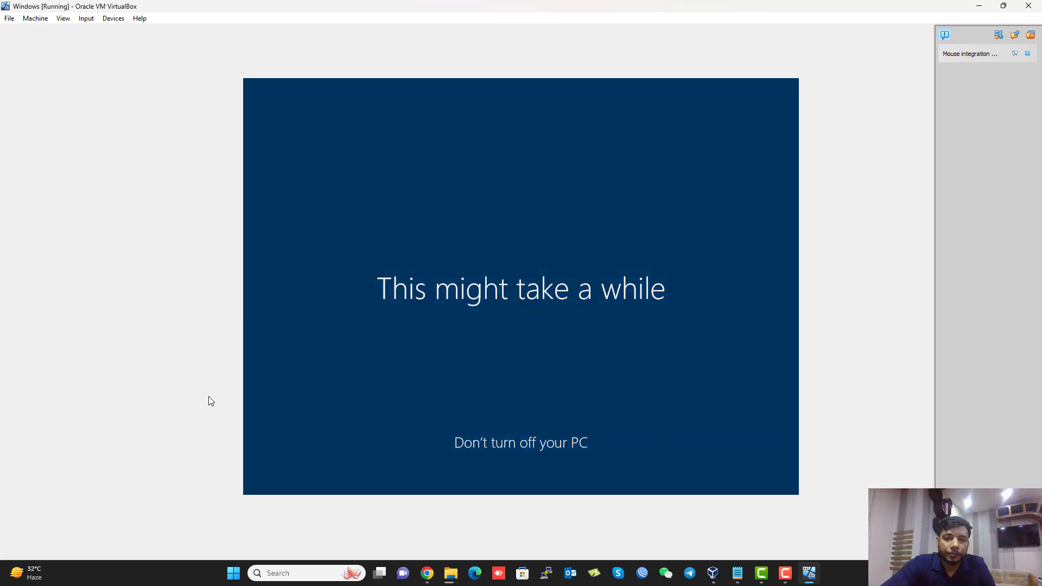
mouse_move(459, 572)
left_click(465, 531)
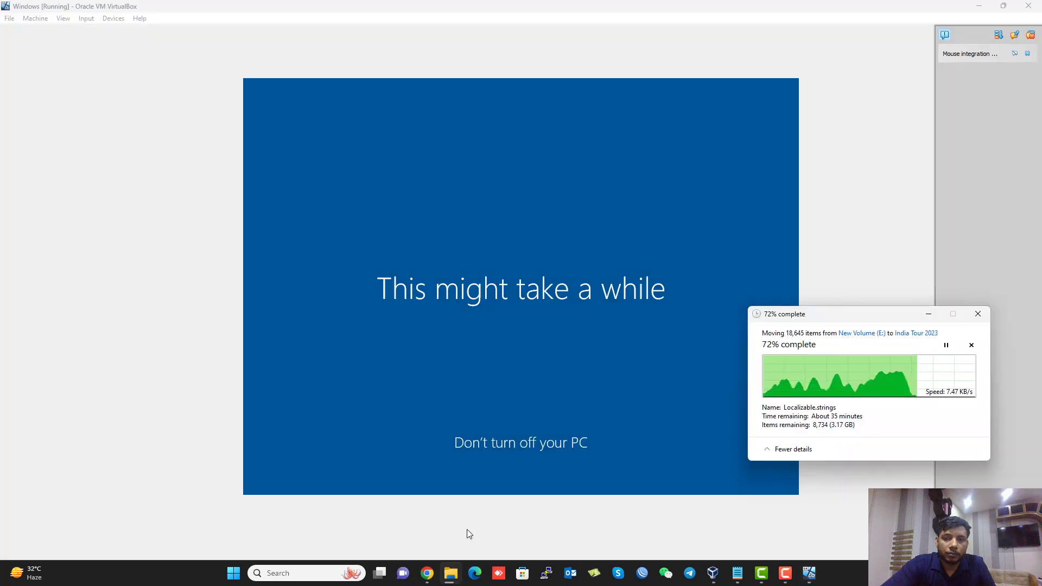
left_click(934, 312)
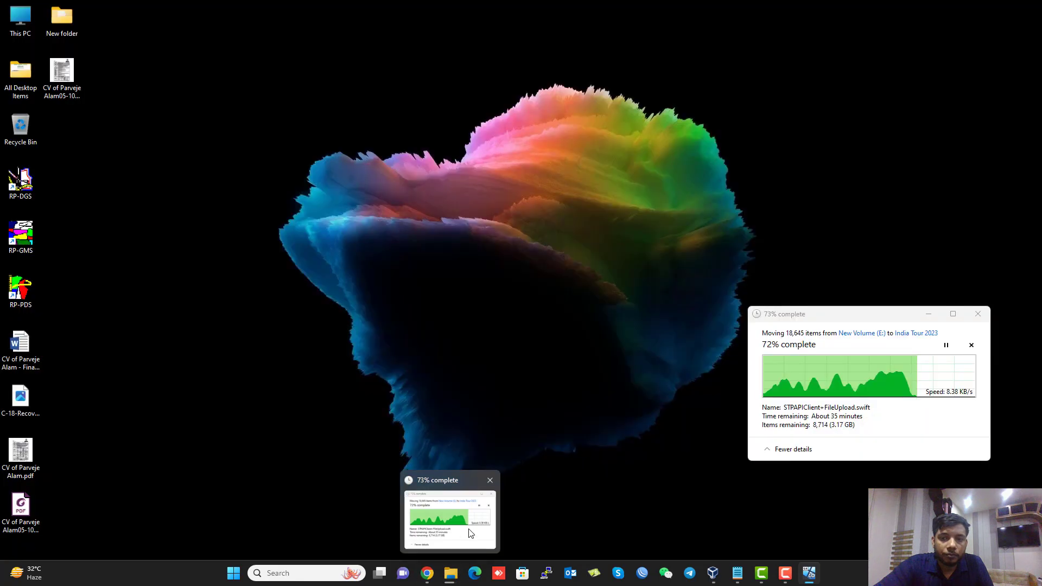
left_click(466, 531)
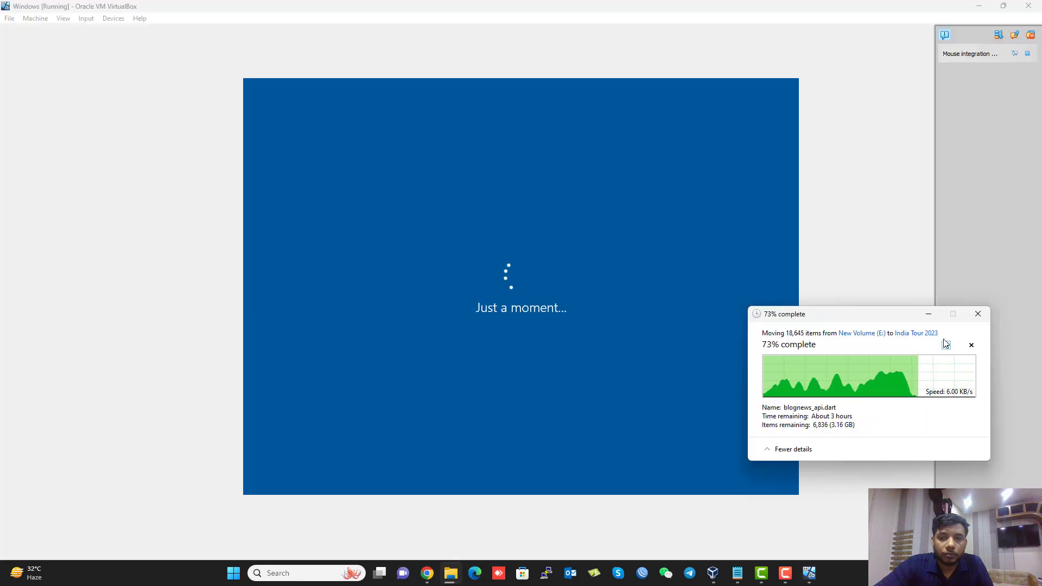
left_click(929, 314)
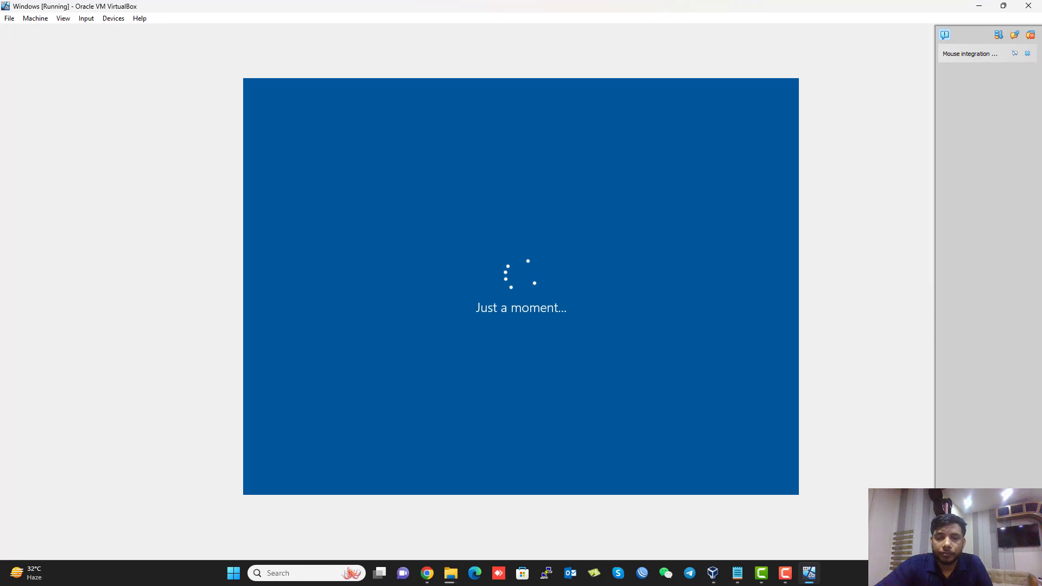
mouse_move(450, 573)
left_click(477, 498)
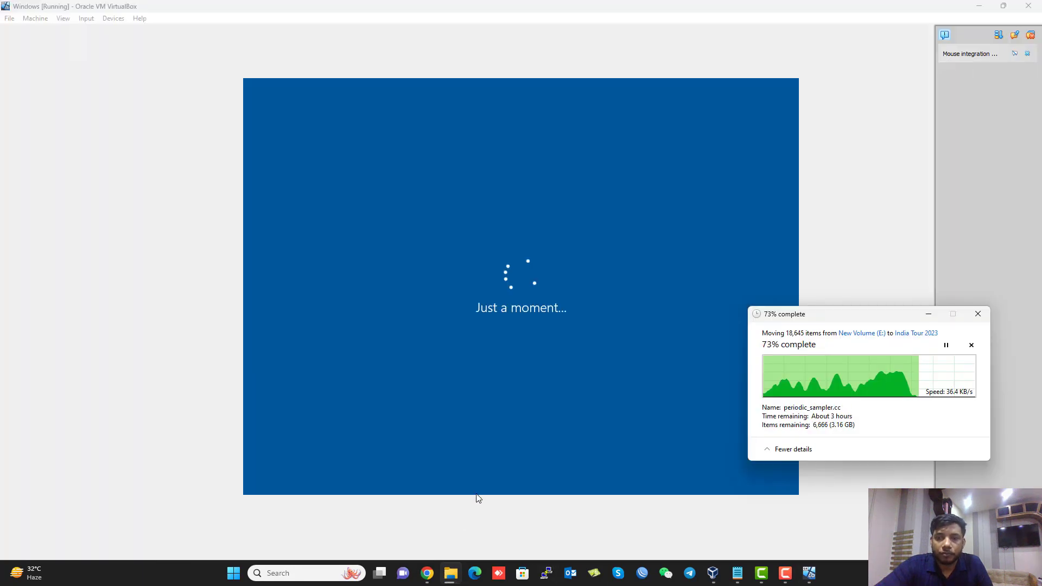
Hide the progress window of the file move to India Tour 2023 while Windows setup continues in the virtual machine
left_click(929, 315)
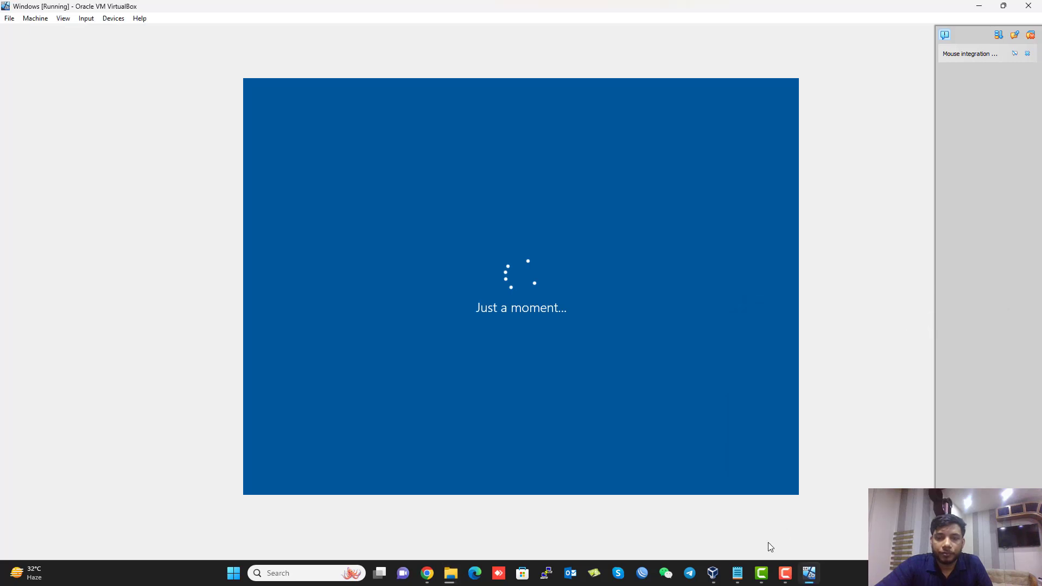
mouse_move(785, 573)
left_click(787, 527)
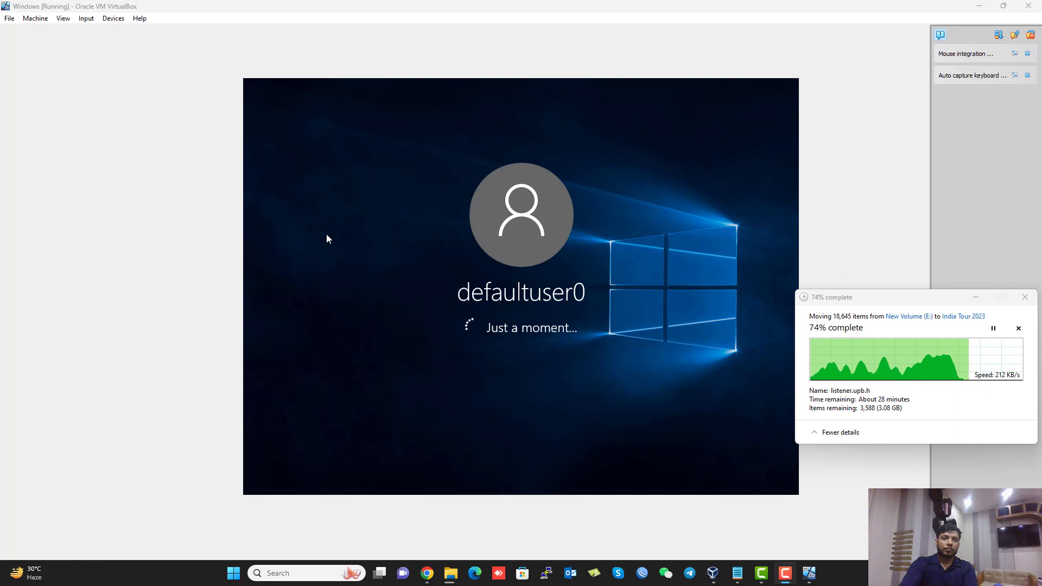
left_click(976, 297)
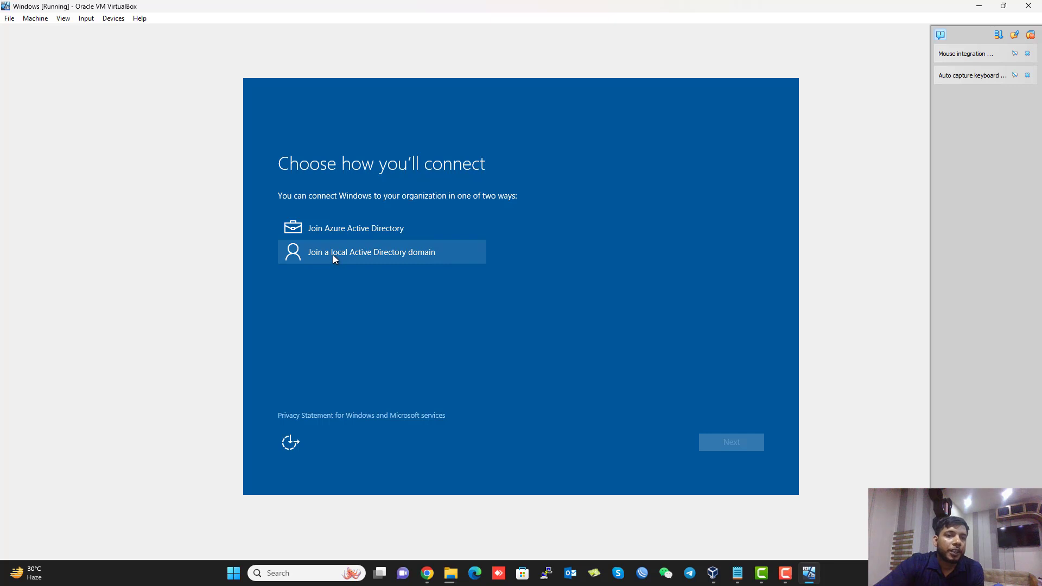
Choose to join a local Active Directory domain and set the new account's user name to VMW10
left_click(358, 252)
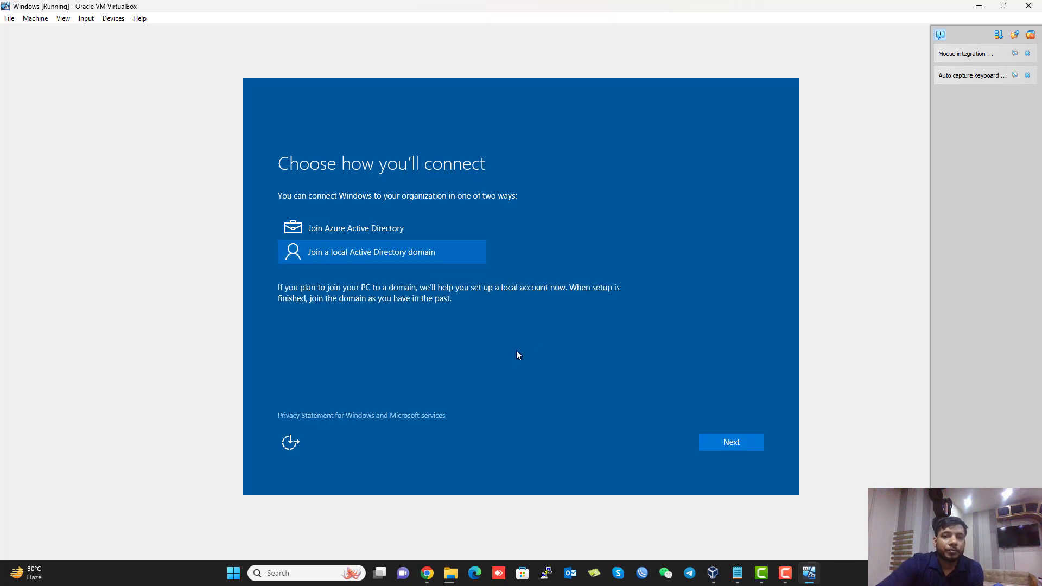
left_click(739, 442)
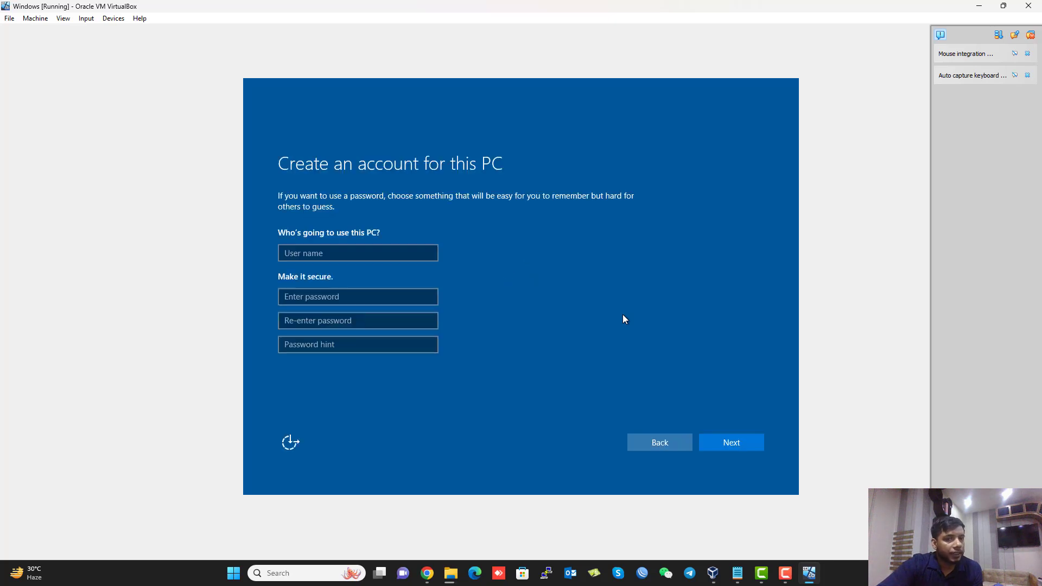
left_click(360, 254)
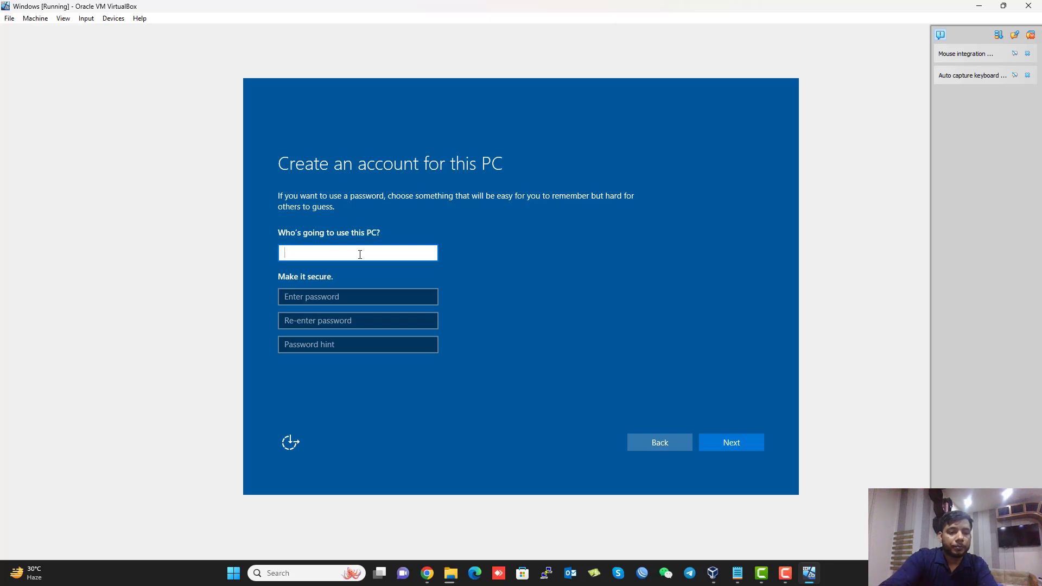
type("VM")
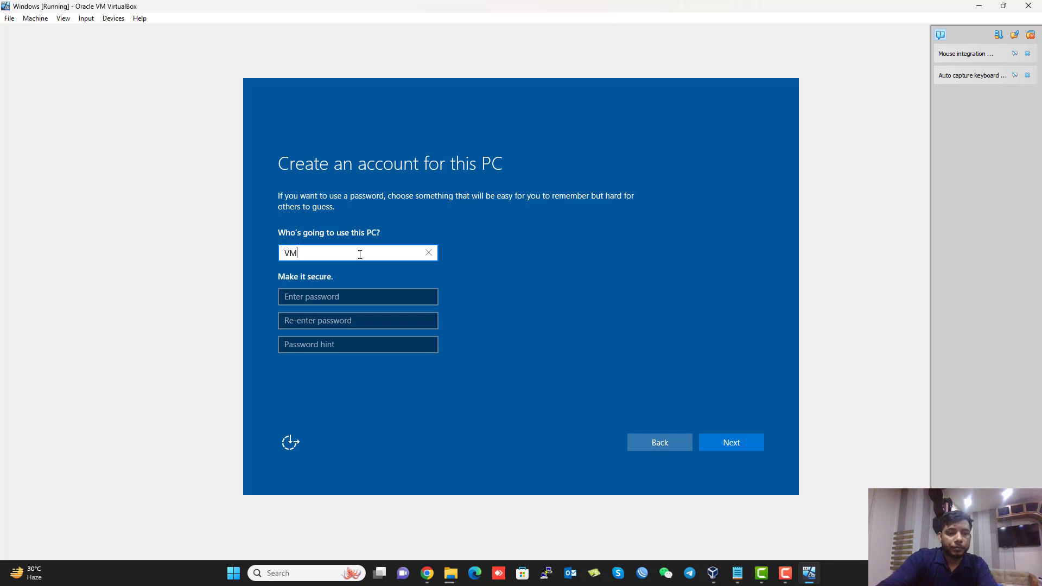
type("W!)")
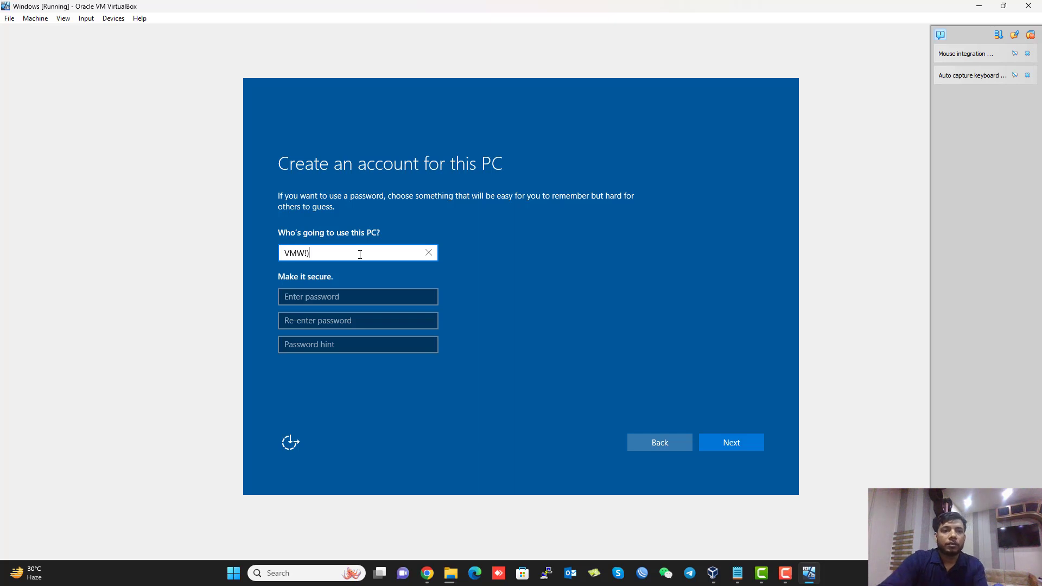
key("BackSpace")
key("BackSpace")
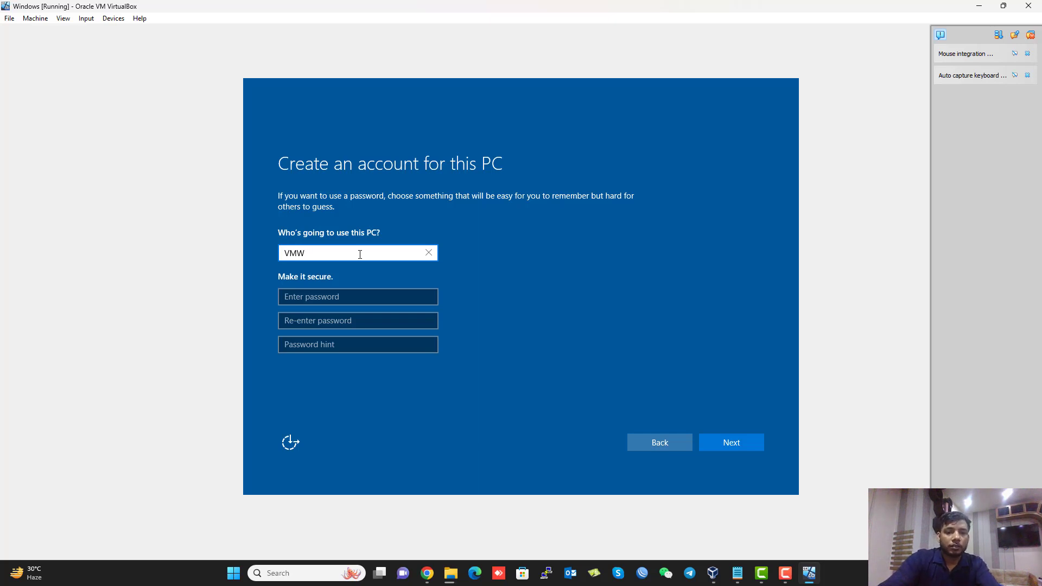
type("10")
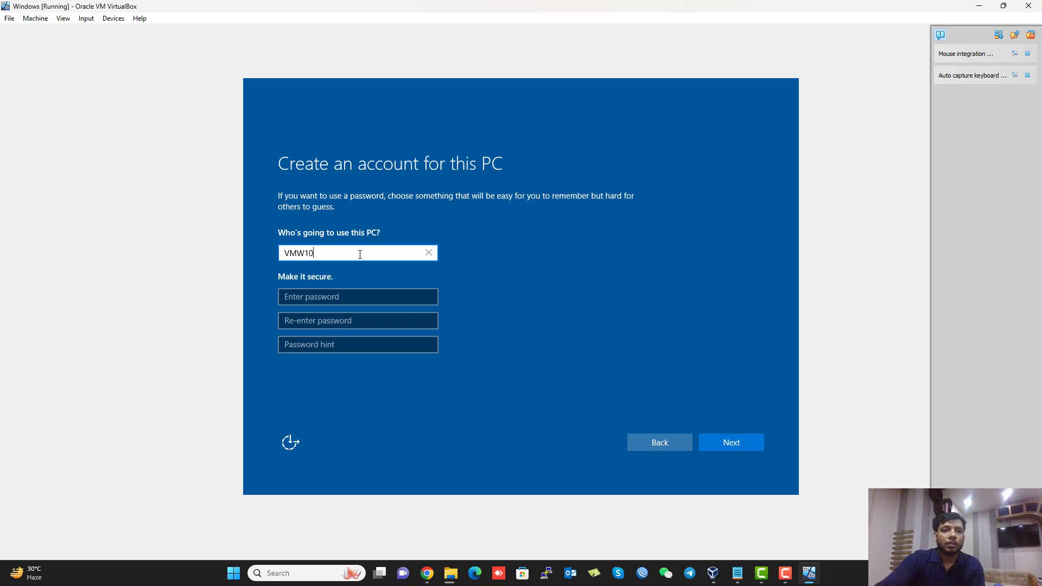
Enter and confirm the account password, set the password hint to "number", and continue the setup
left_click(322, 298)
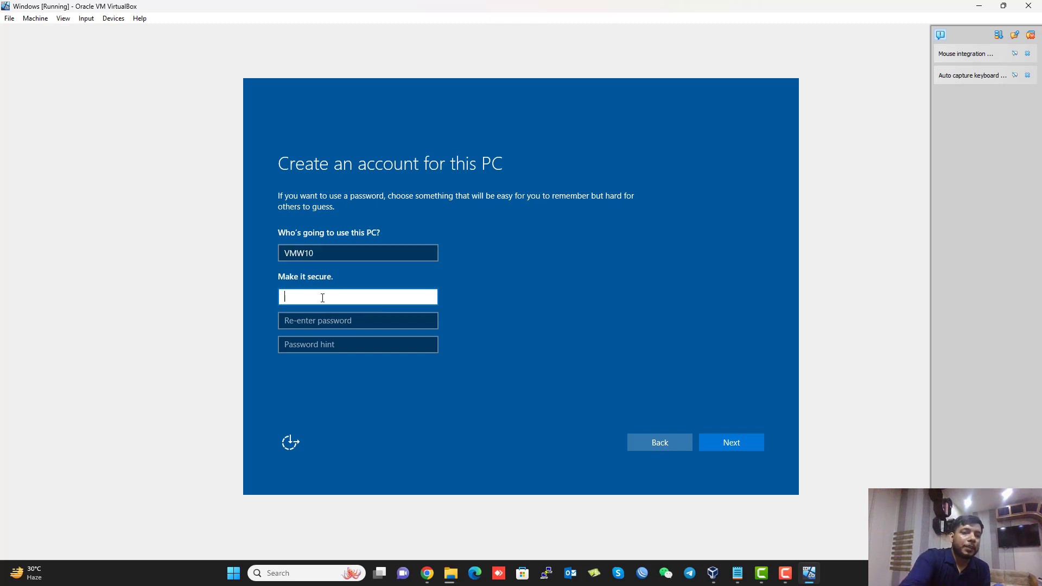
type("••••••")
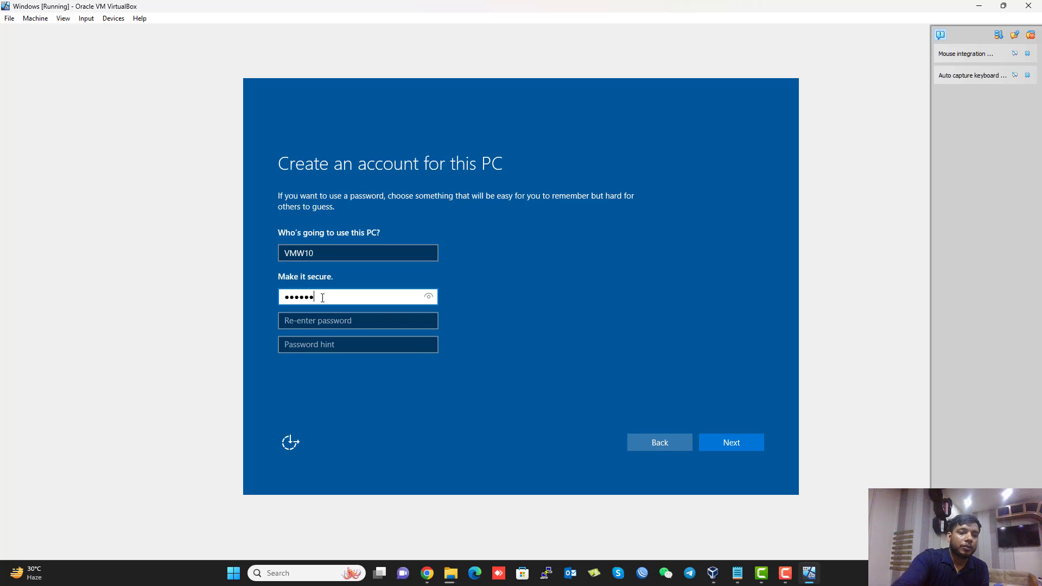
key("Tab")
type("••••")
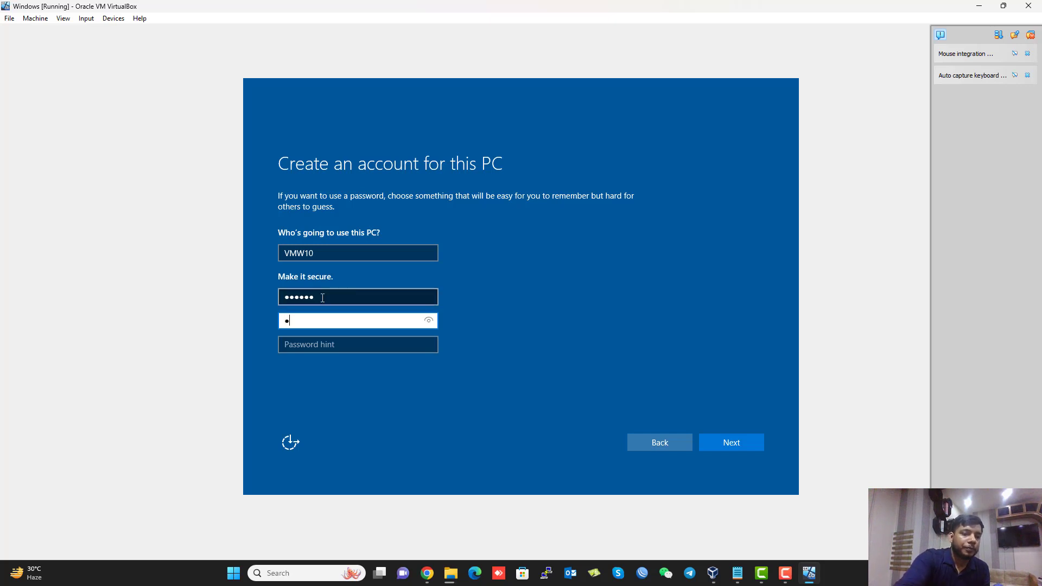
type("••")
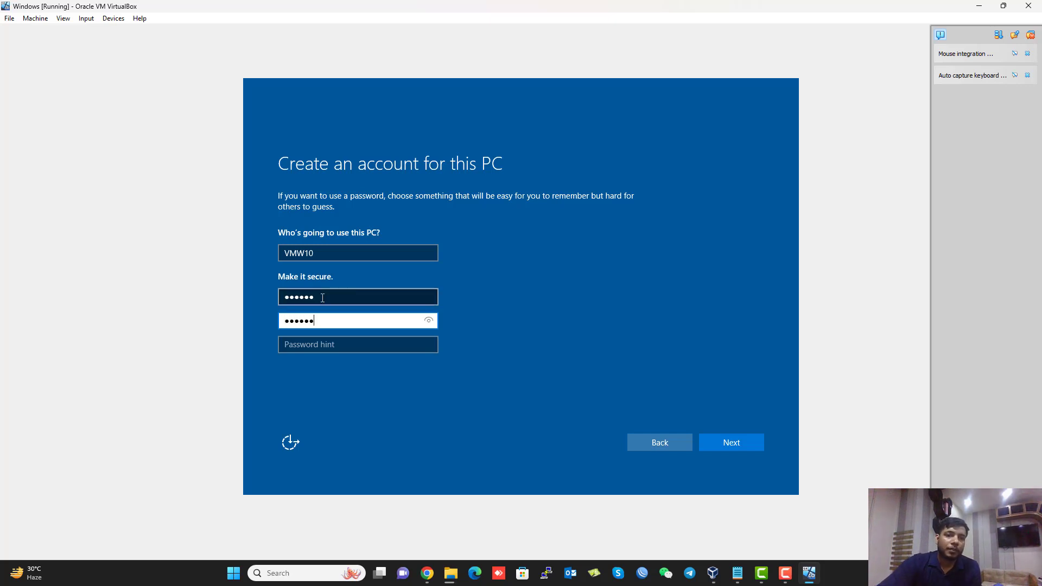
left_click(411, 345)
type("number")
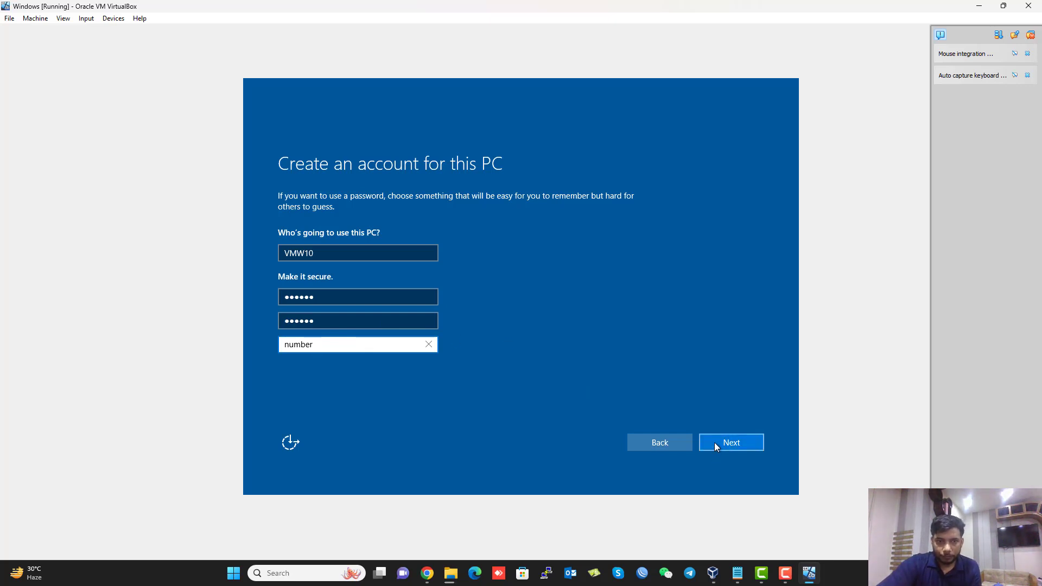
left_click(714, 442)
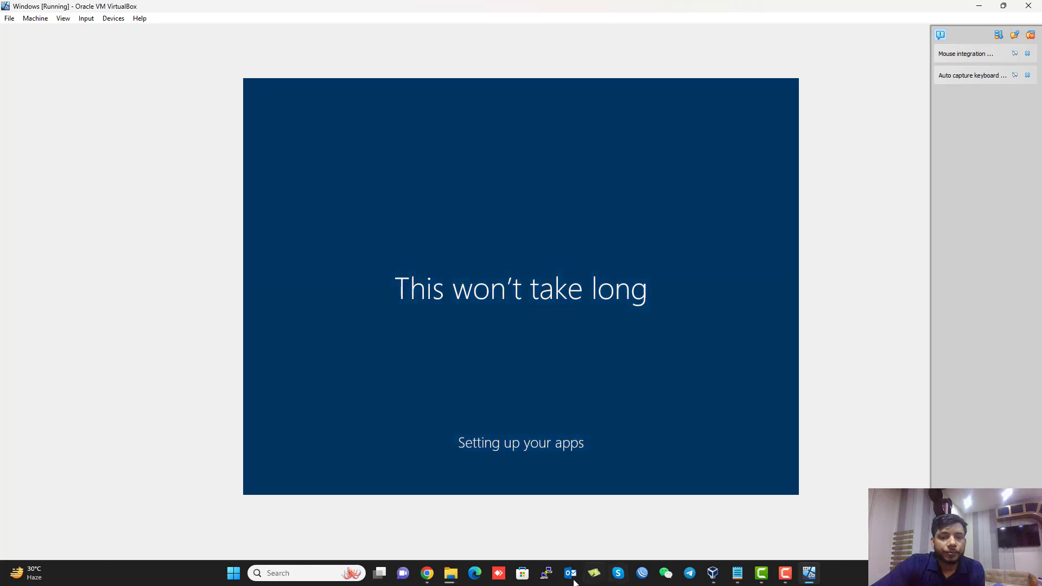
Check the progress of the file move to India Tour 2023 and hide its window again
mouse_move(455, 580)
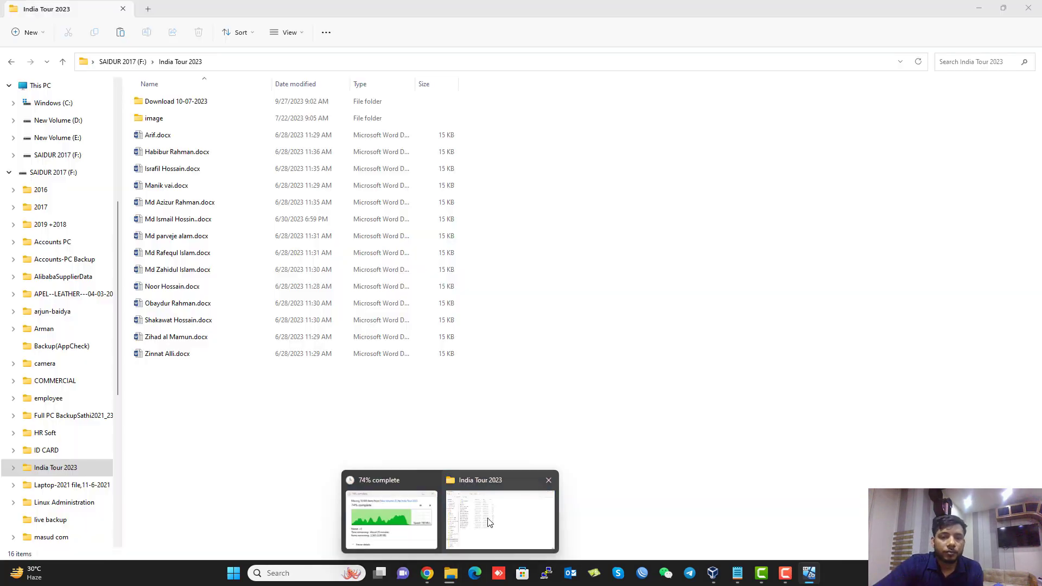
left_click(423, 521)
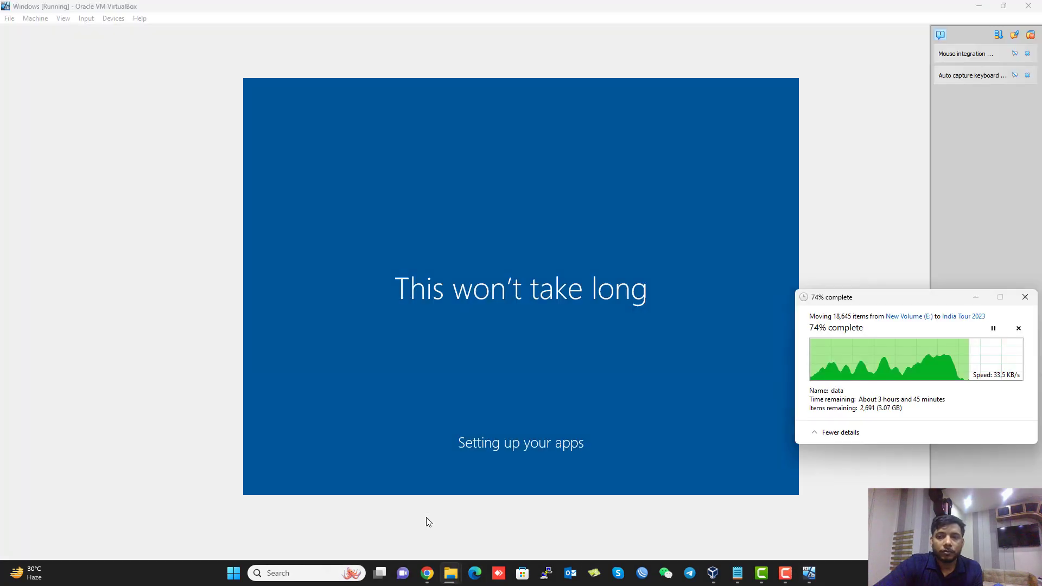
left_click(977, 296)
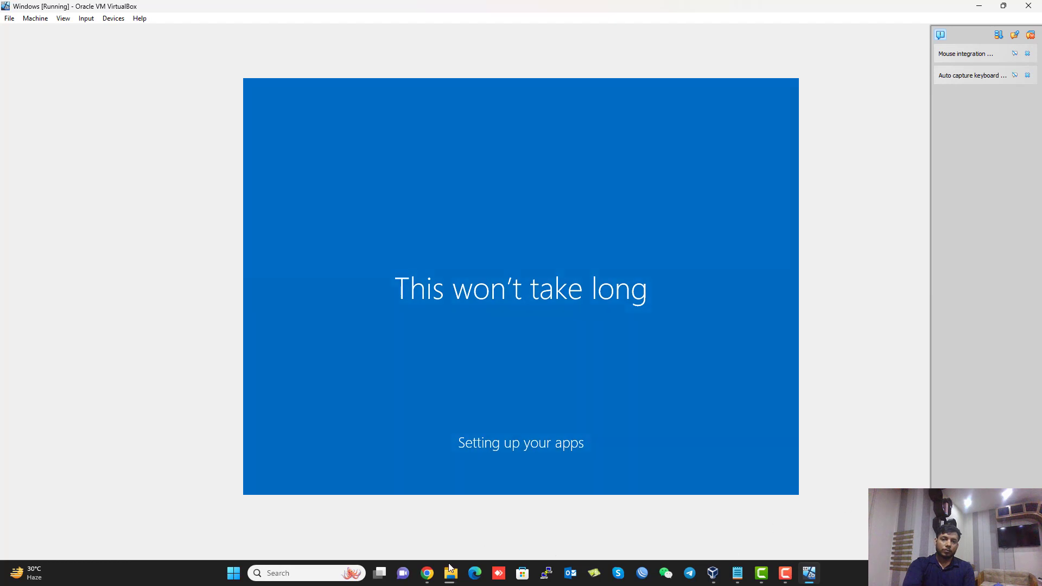
Bring back the file move progress window clear of the virtual machine display, and close the virtual machine's notification area
mouse_move(449, 568)
left_click(401, 521)
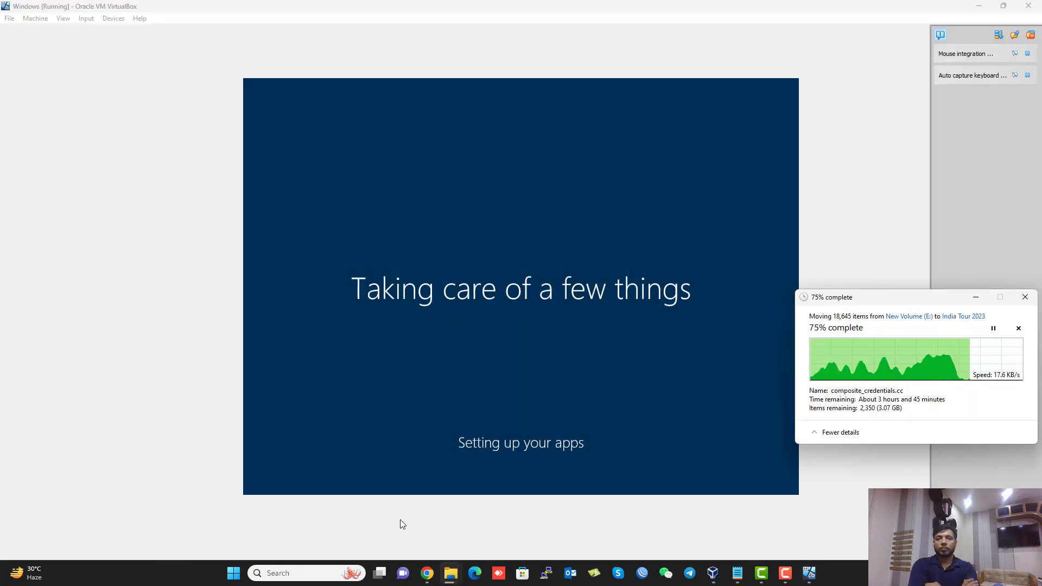
left_click_drag(907, 301, 1005, 301)
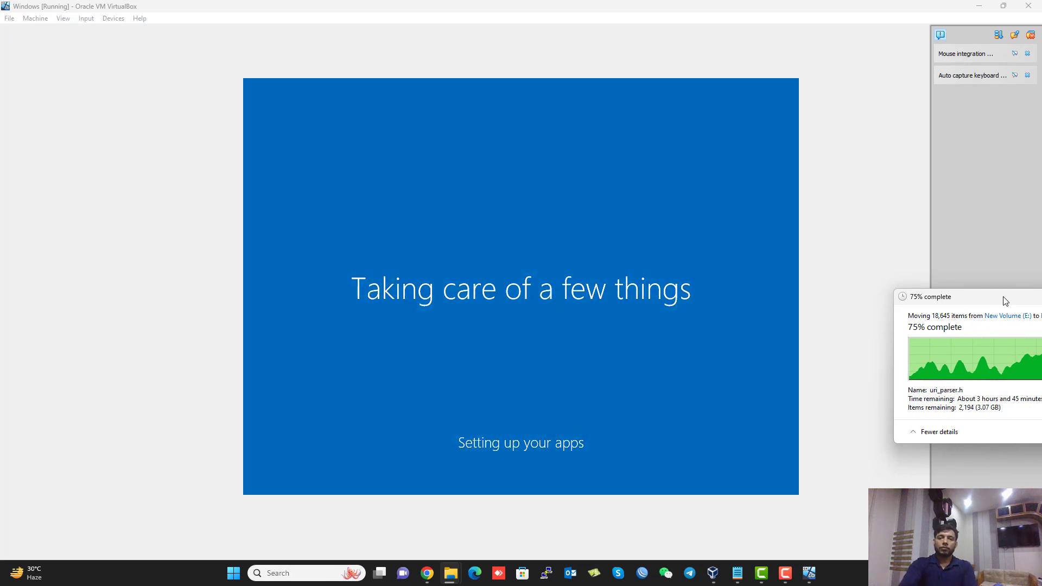
left_click(1030, 36)
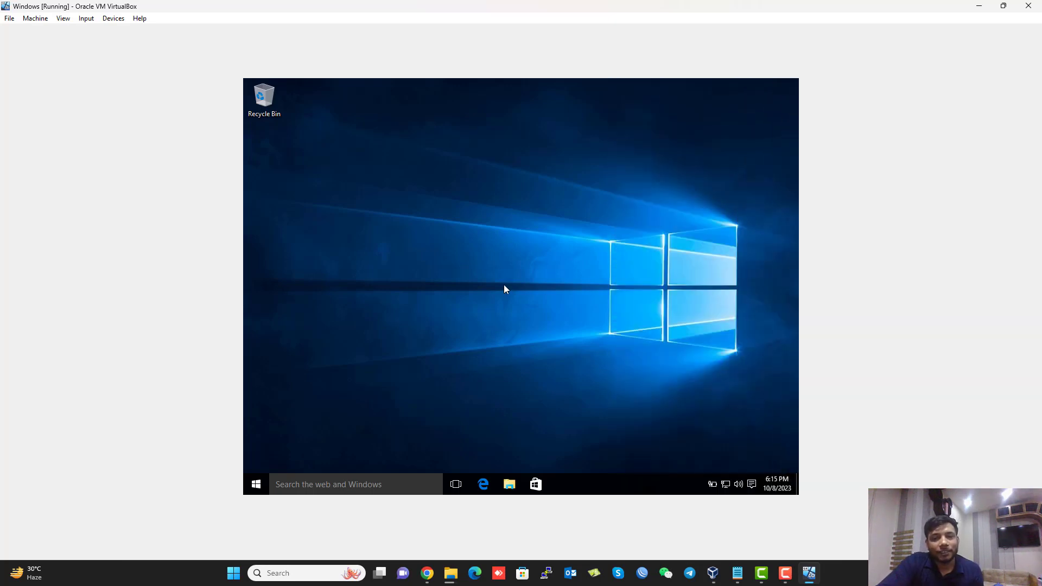
Refresh the new Windows 10 desktop twice in the virtual machine
right_click(504, 284)
left_click(537, 316)
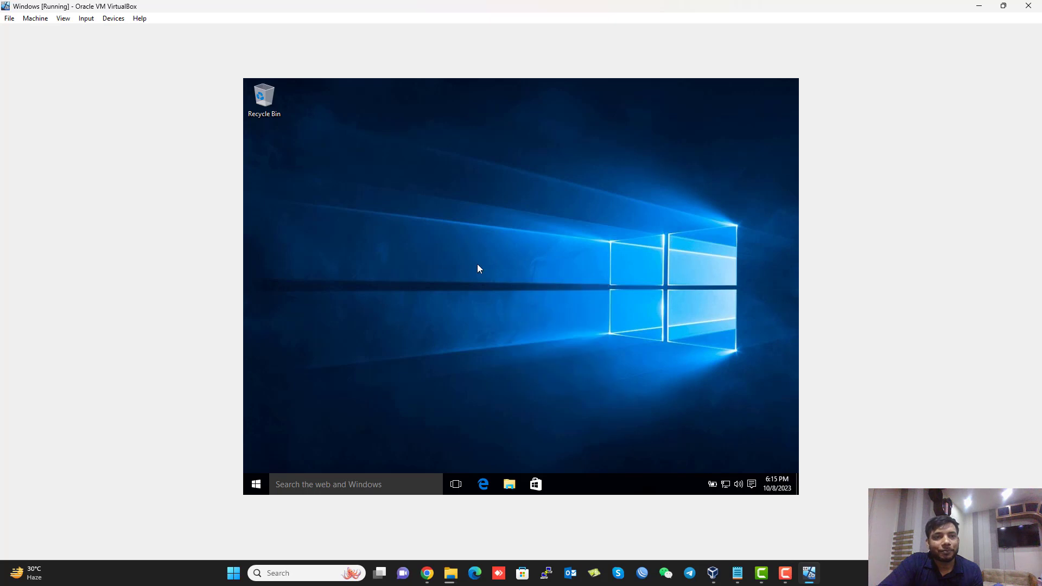
right_click(408, 210)
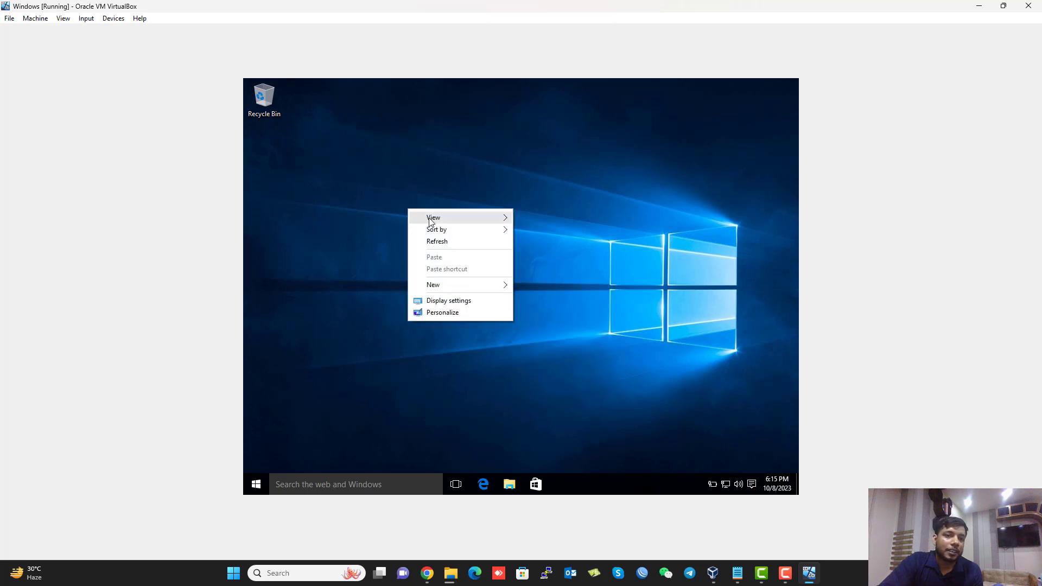
left_click(442, 242)
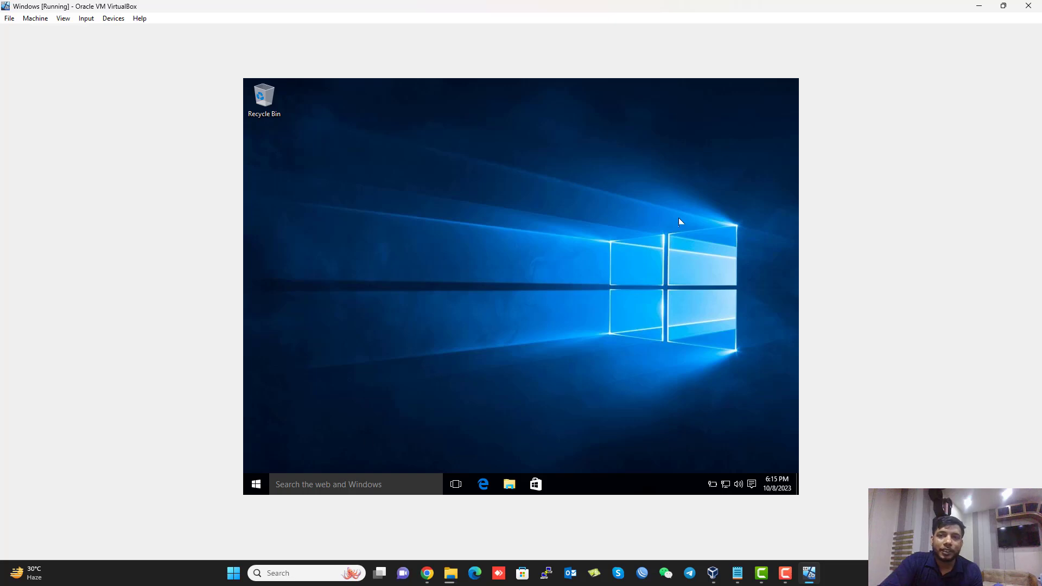
Minimize the virtual machine window and the VirtualBox Manager, and restore both
left_click(979, 6)
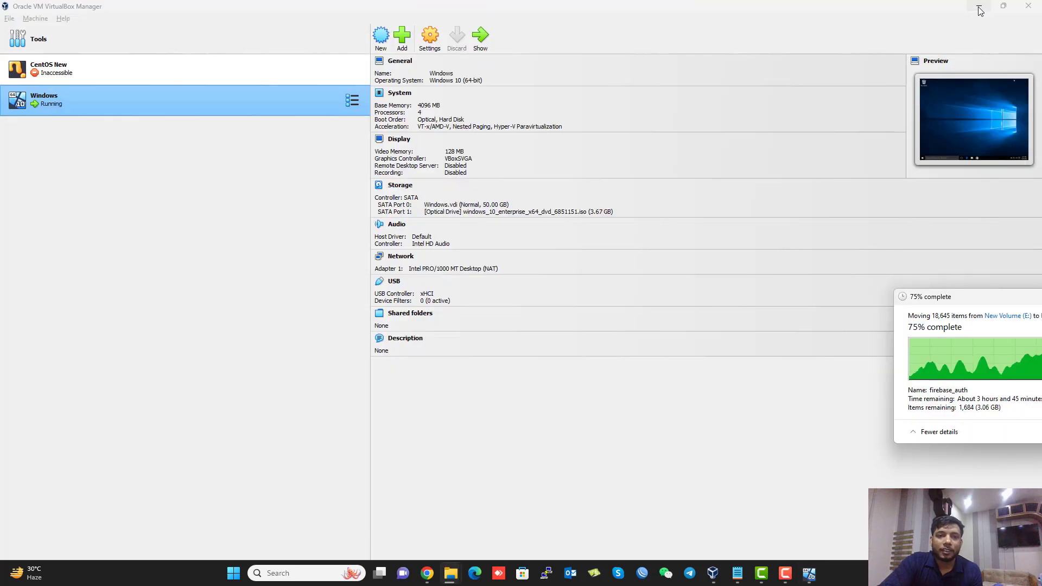
left_click(980, 6)
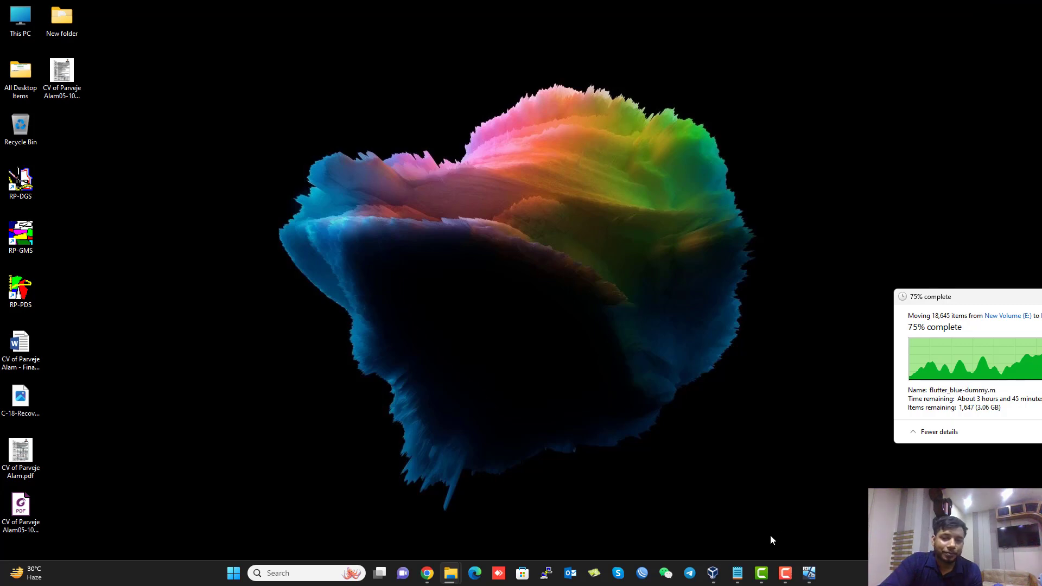
mouse_move(713, 573)
left_click(748, 510)
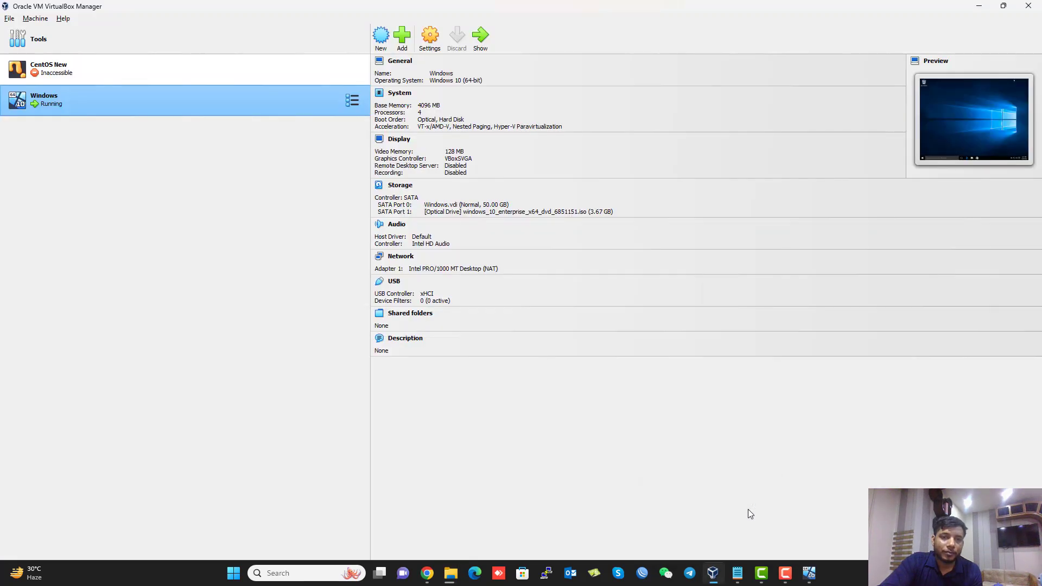
mouse_move(810, 573)
left_click(777, 545)
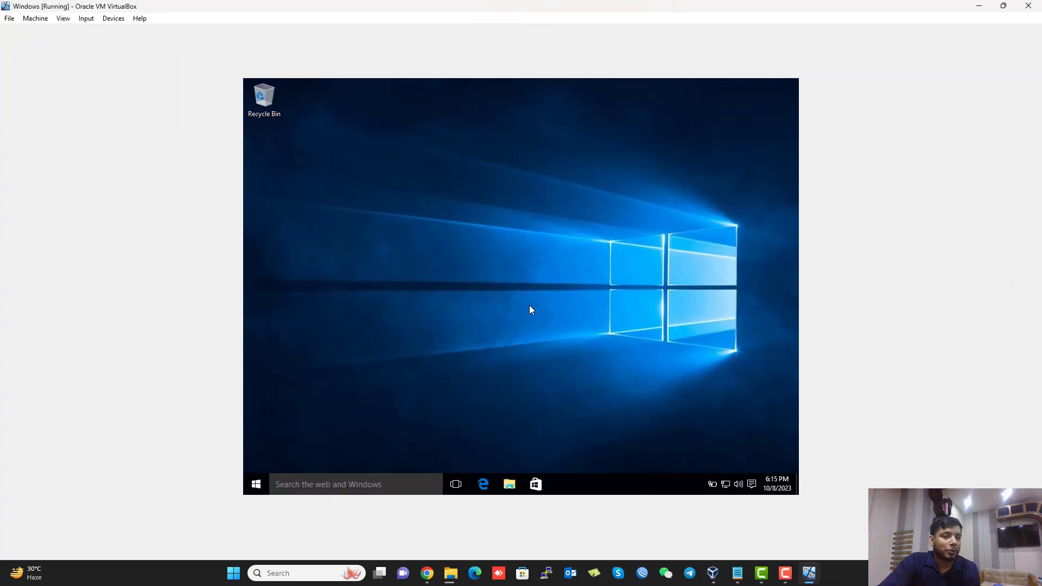
Refresh the virtual machine's desktop and view its basic system information through the properties of This PC
right_click(334, 257)
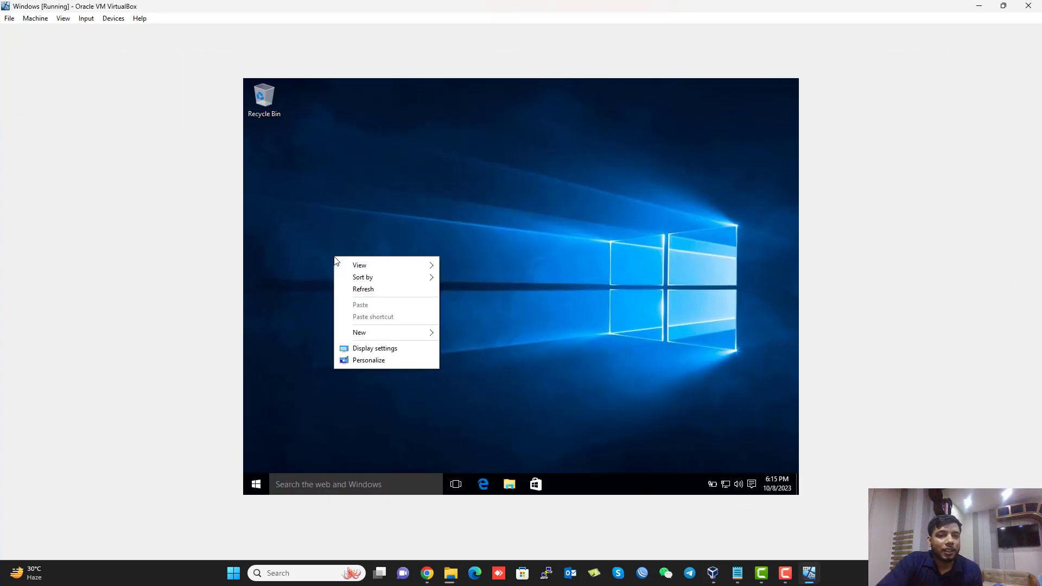
left_click(372, 289)
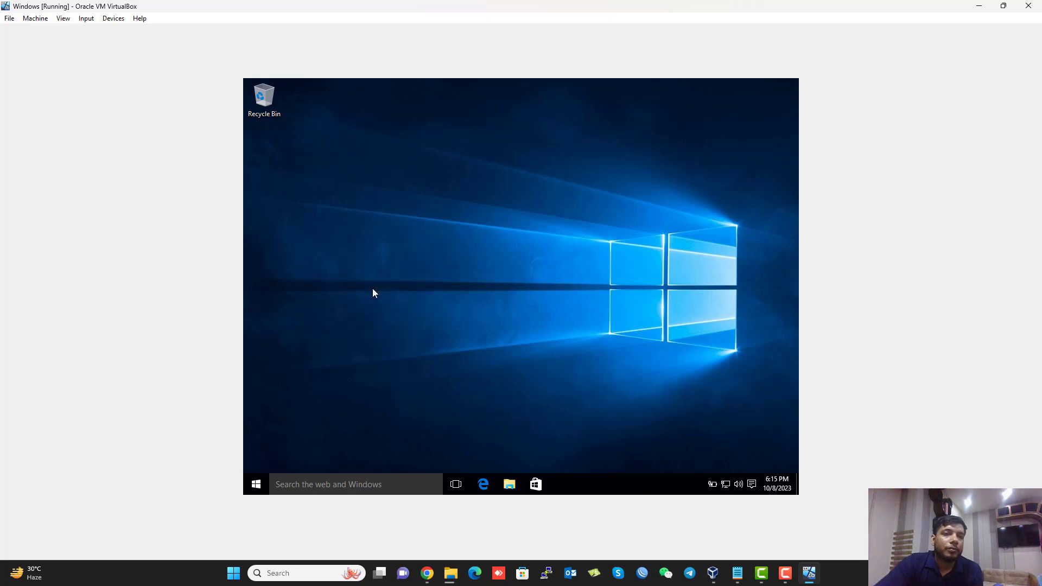
key("super+e")
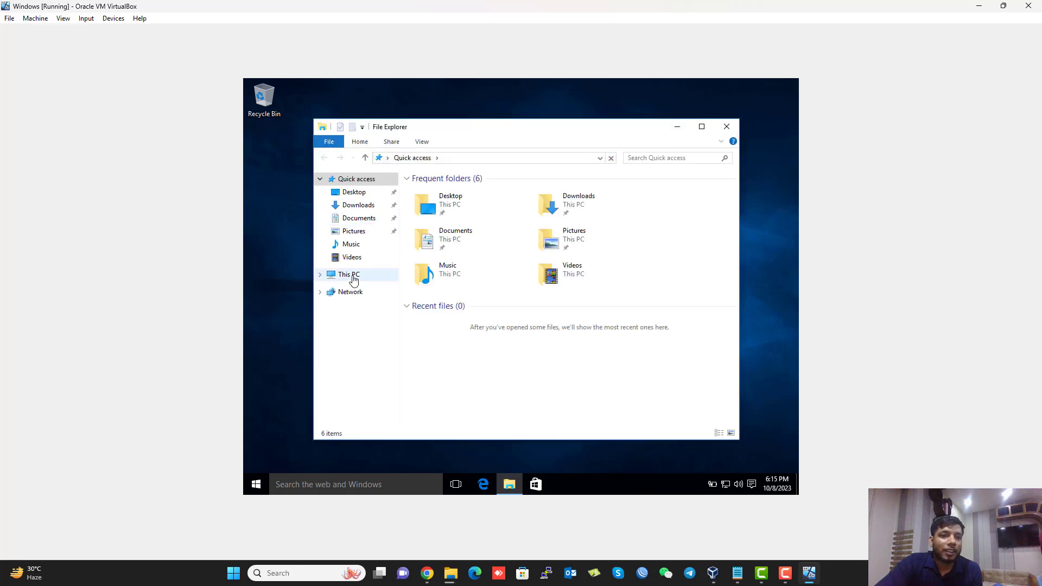
right_click(354, 278)
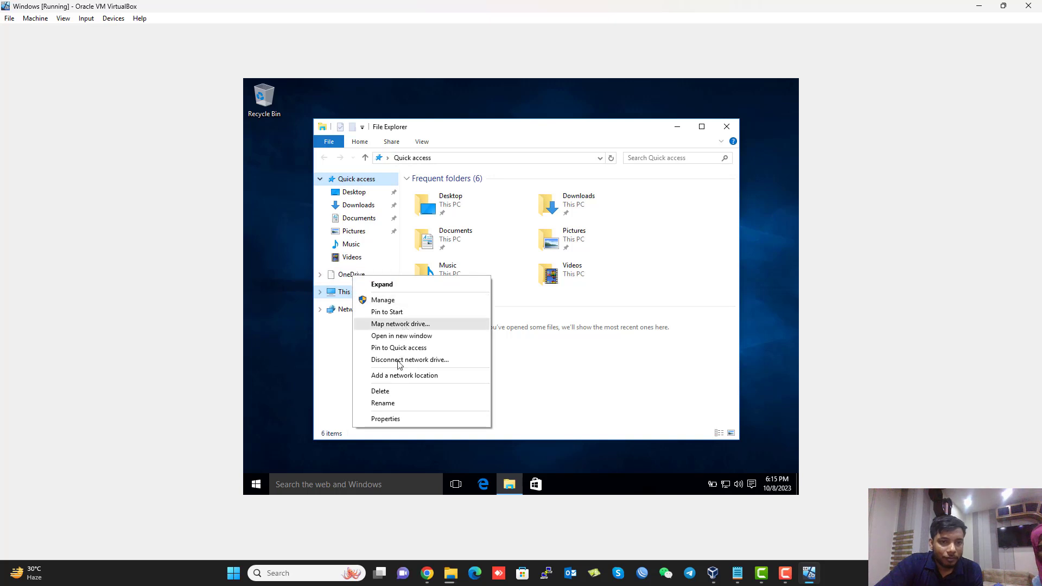
left_click(387, 419)
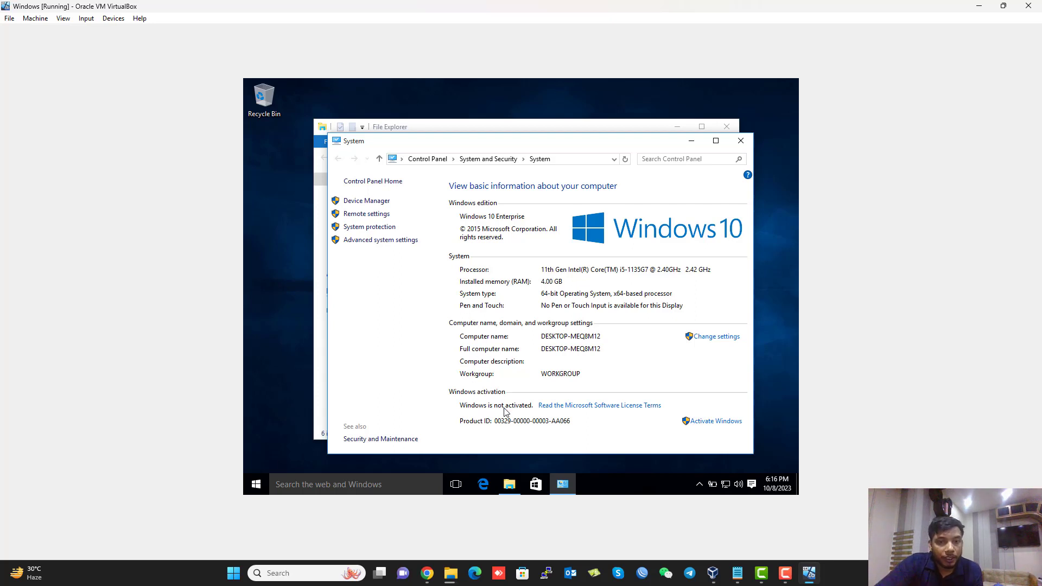
Look through the desktop background options in the virtual machine's personalization settings, and close them
right_click(280, 308)
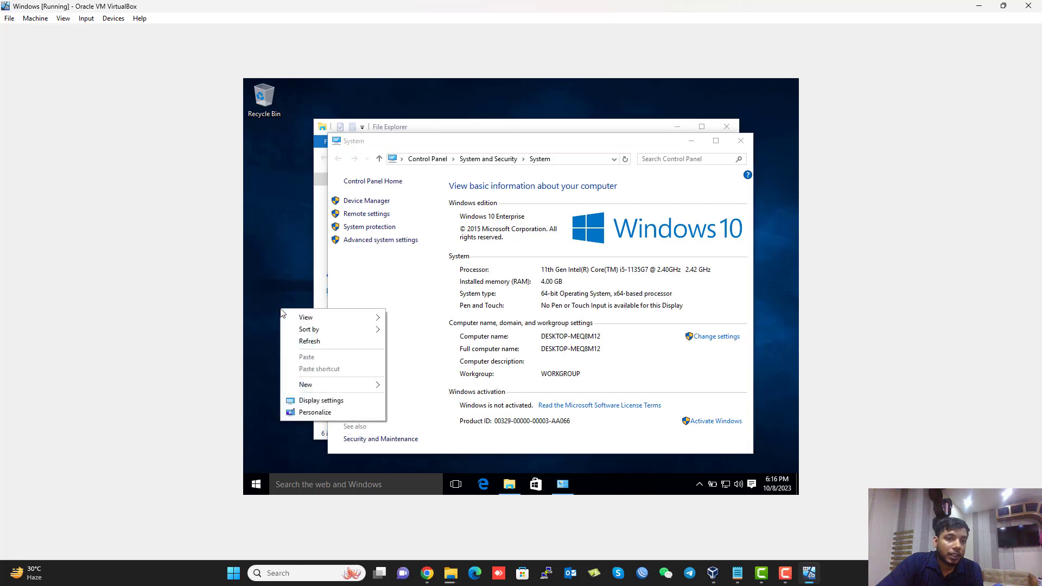
left_click(305, 412)
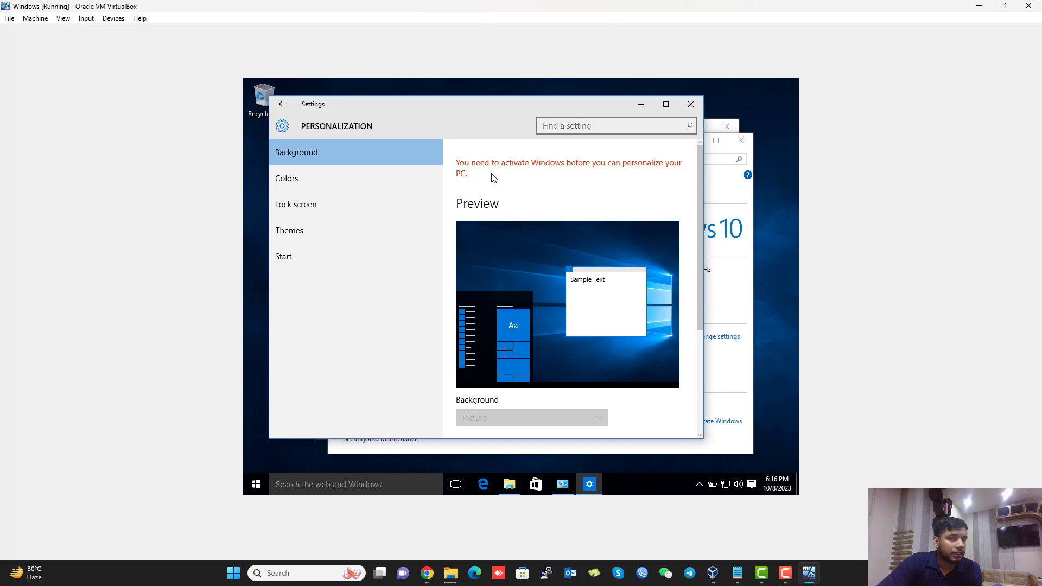
scroll(497, 336, "down", 3)
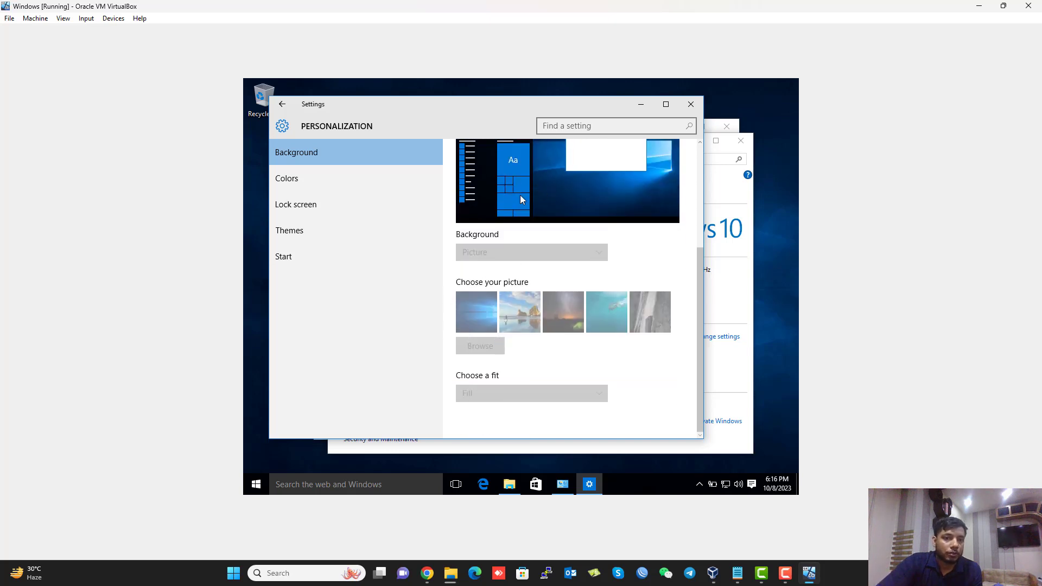
left_click(691, 106)
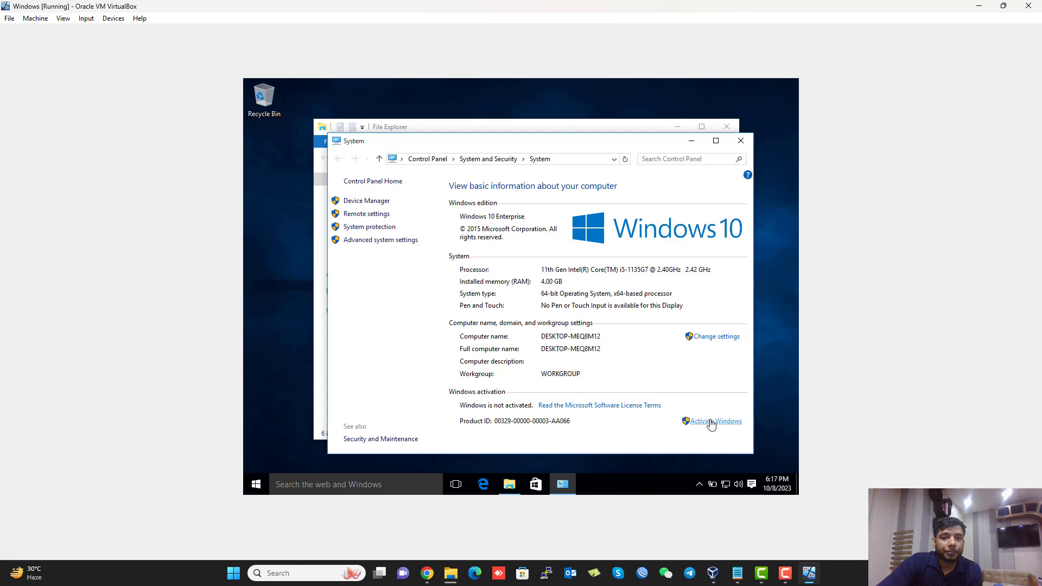
View the Windows activation settings, bring up the product key change prompt with administrator approval, and cancel it without entering a key
left_click(711, 422)
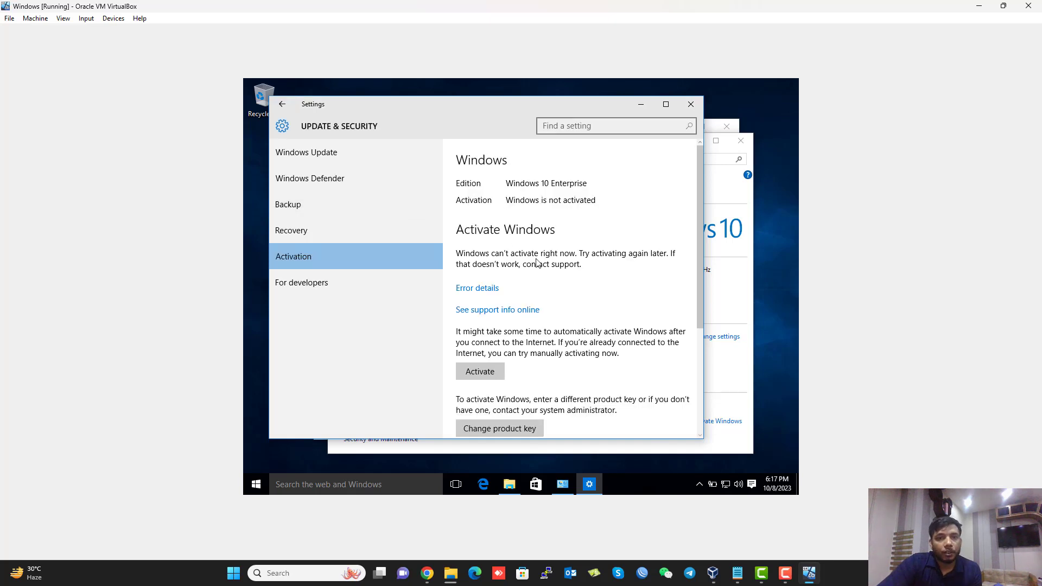
scroll(537, 262, "down", 1)
scroll(538, 262, "down", 2)
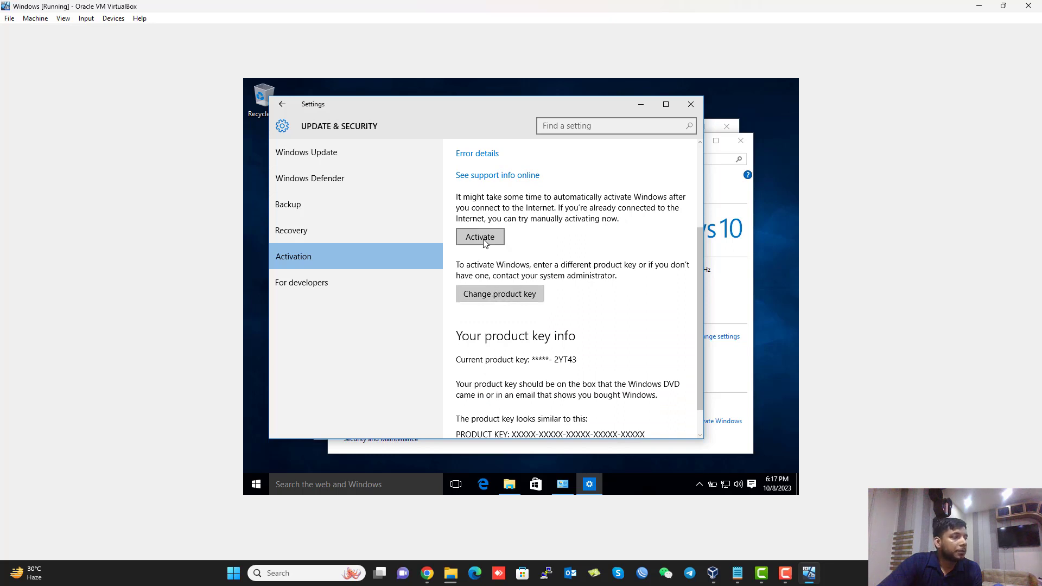
left_click(486, 292)
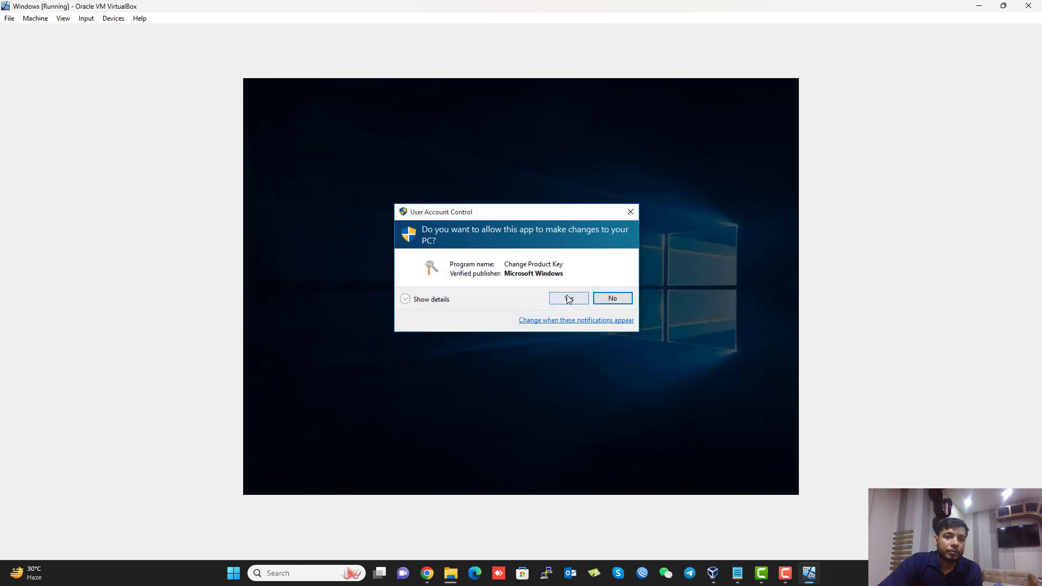
left_click(569, 298)
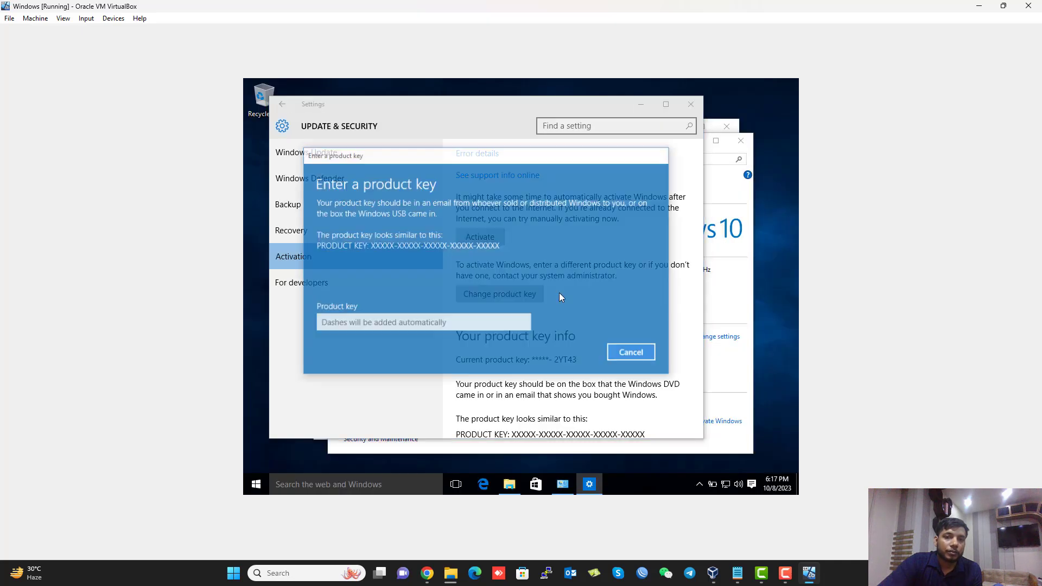
left_click(397, 322)
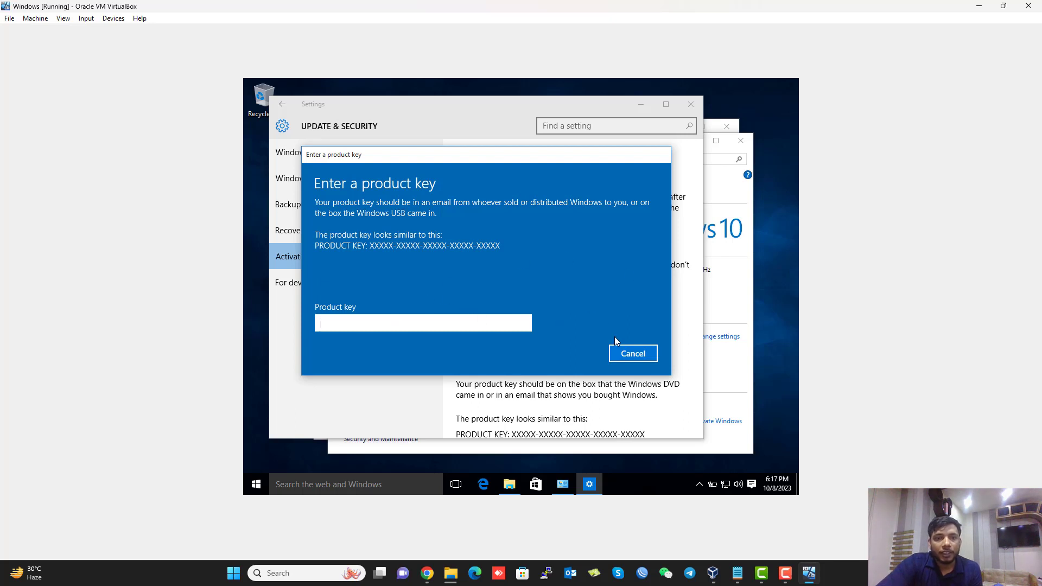
left_click(642, 356)
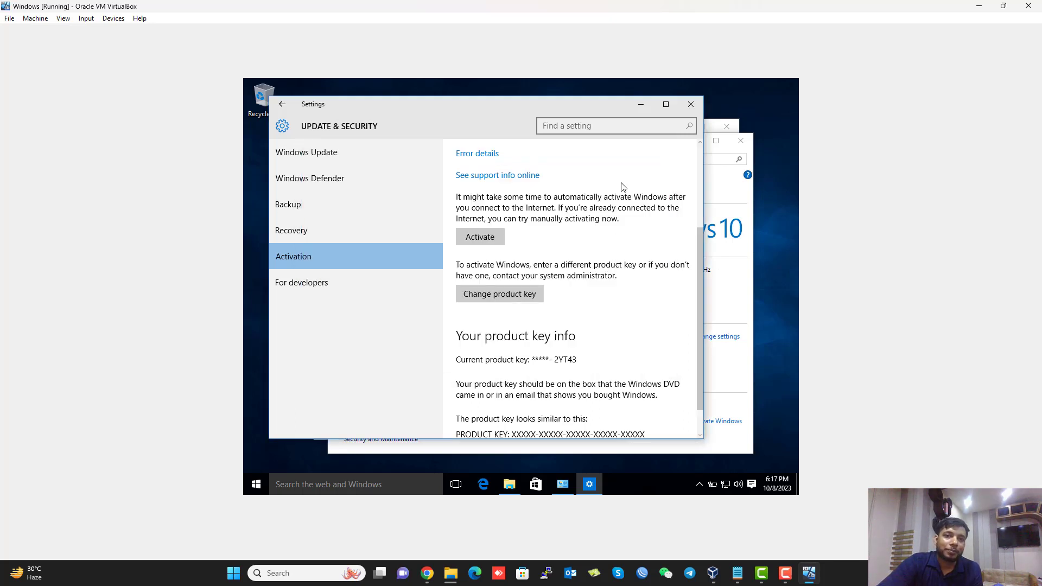
Close the Settings, System and File Explorer windows in the virtual machine to return to the empty desktop
left_click(691, 104)
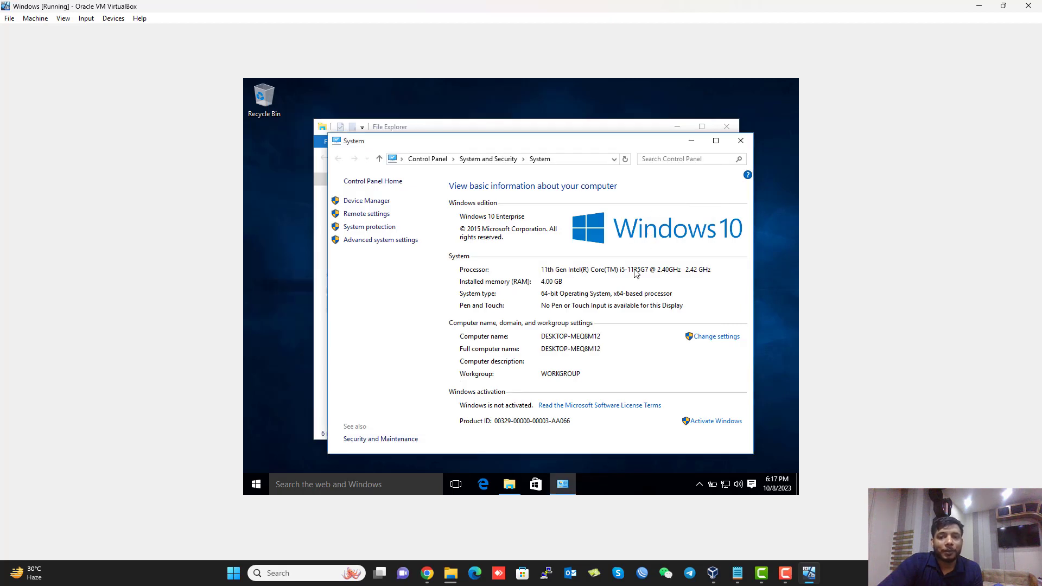
left_click(741, 141)
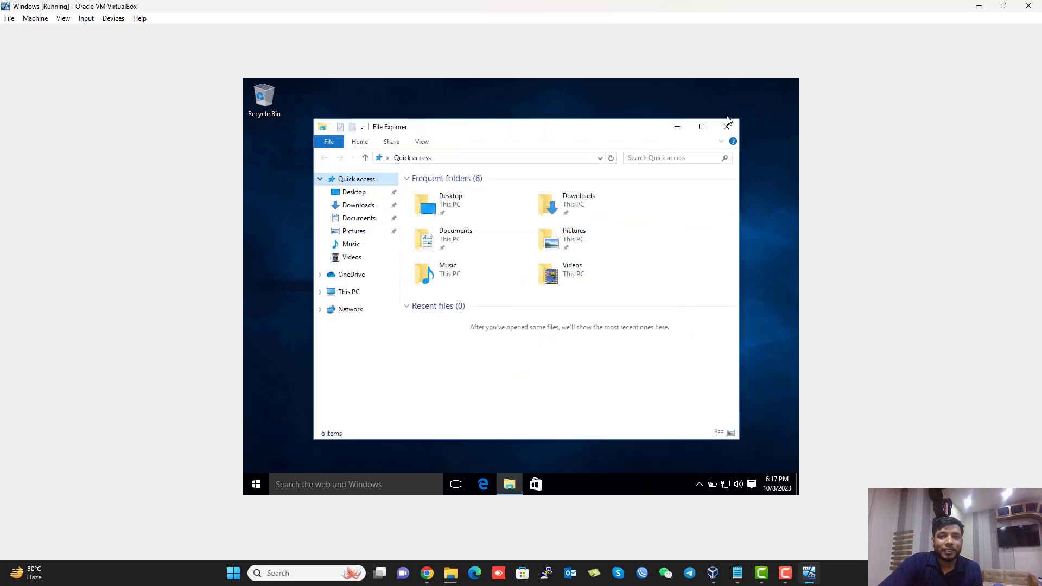
left_click(727, 128)
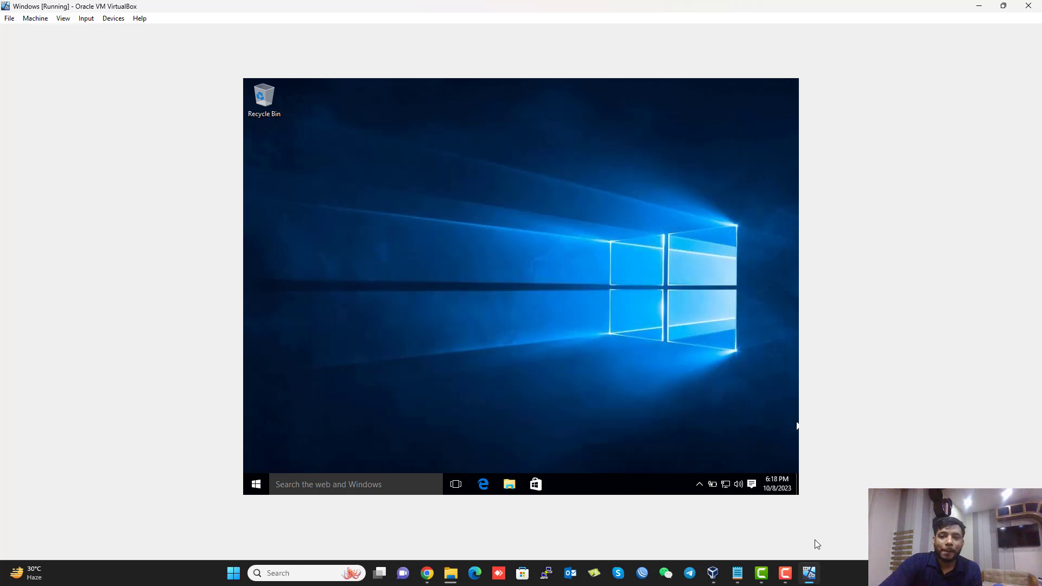